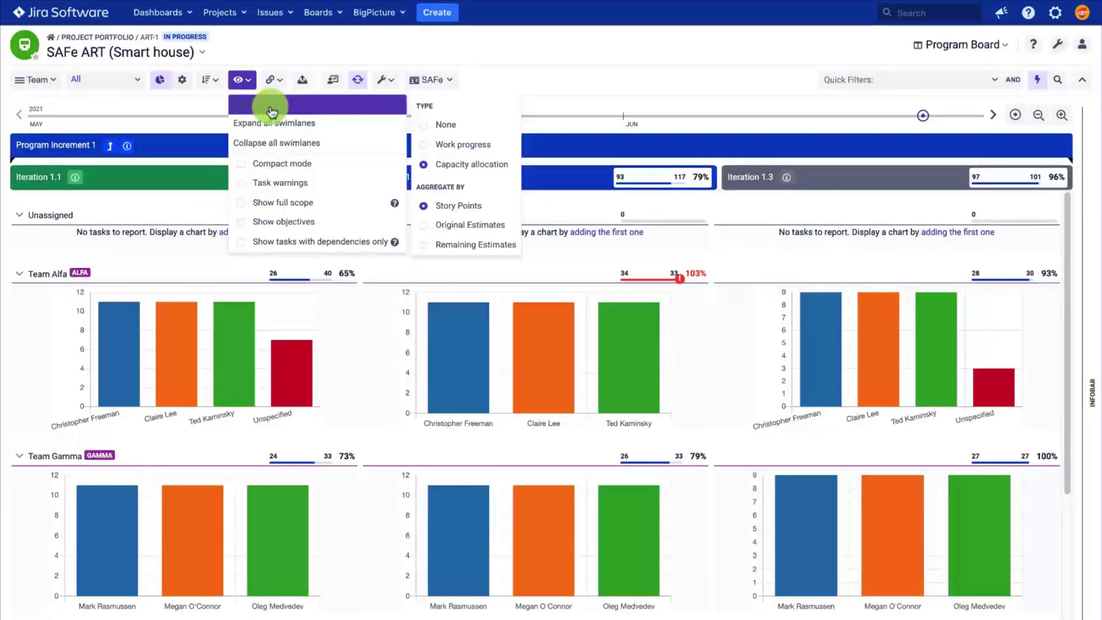
- Review the capacity planning table, then expand Team Alfa's and Team Gamma's members on the board
left_click(272, 108)
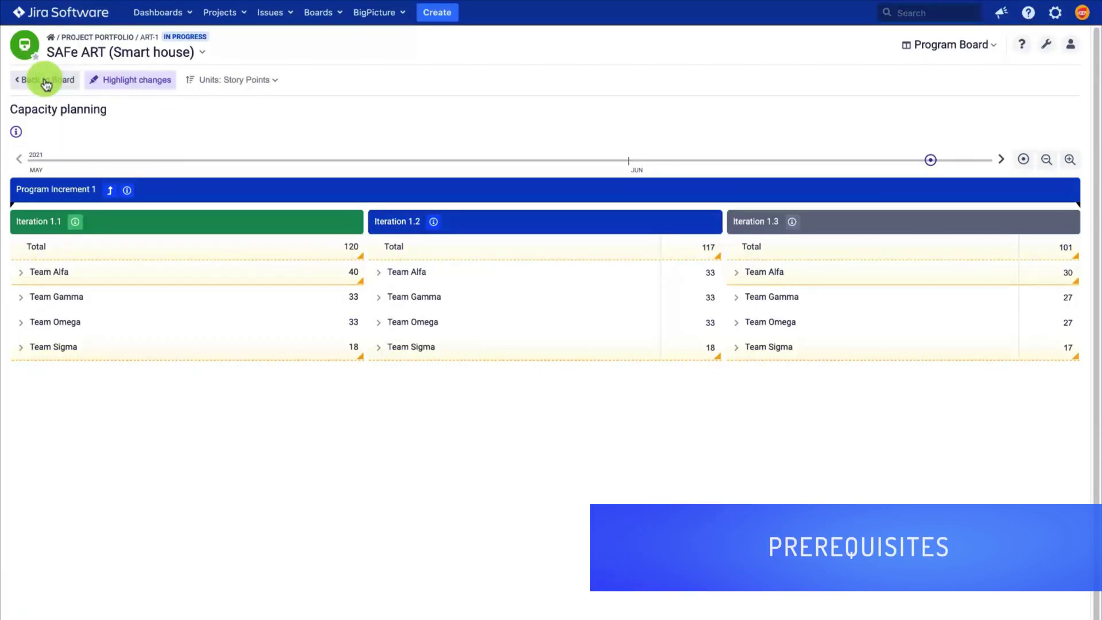
left_click(46, 84)
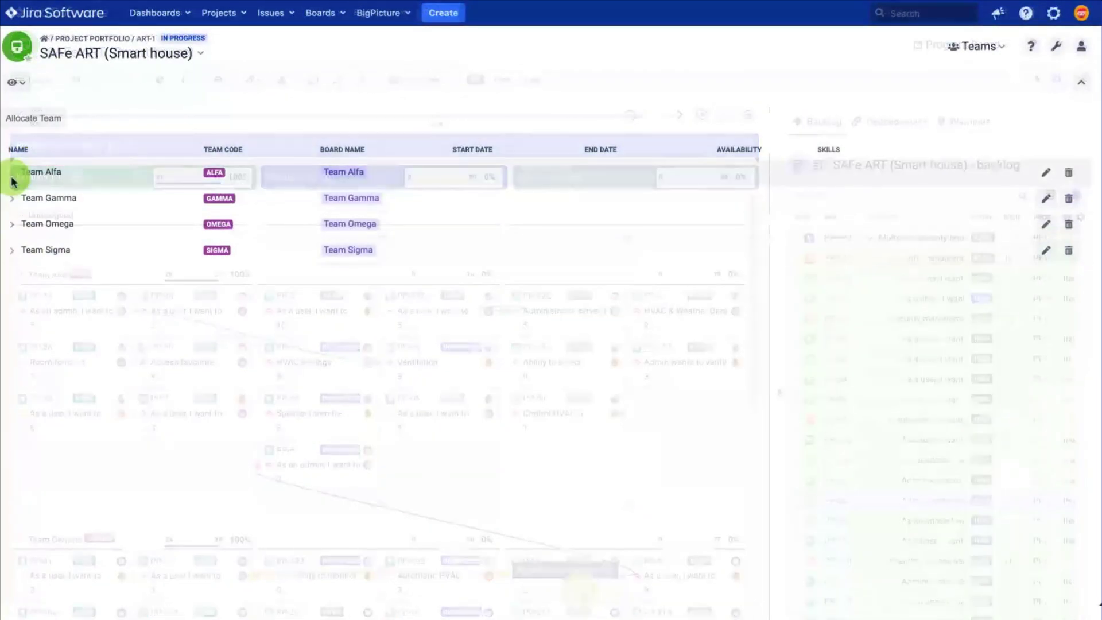
left_click(12, 174)
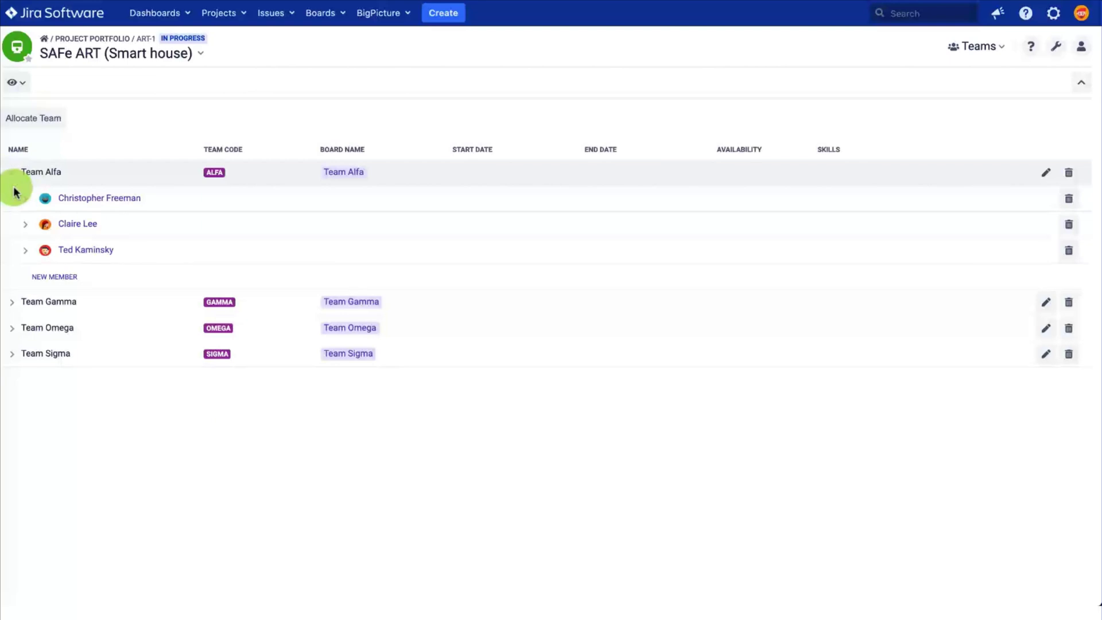
left_click(15, 303)
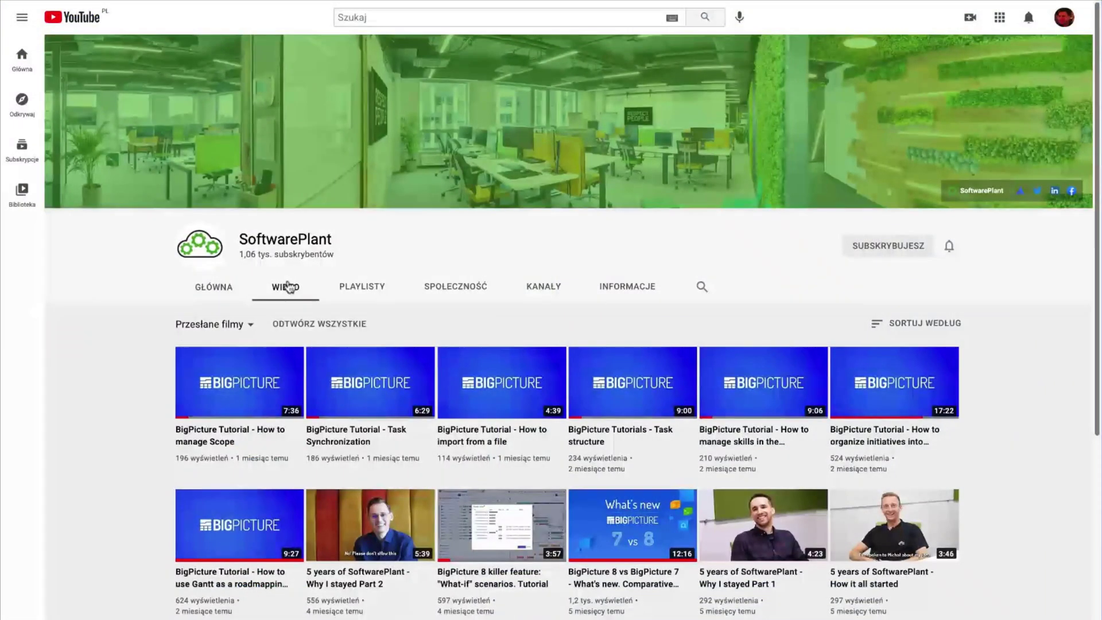
- Play the 'BigPicture Tutorial - How to use Gantt as a roadmapping tool' video
left_click(229, 520)
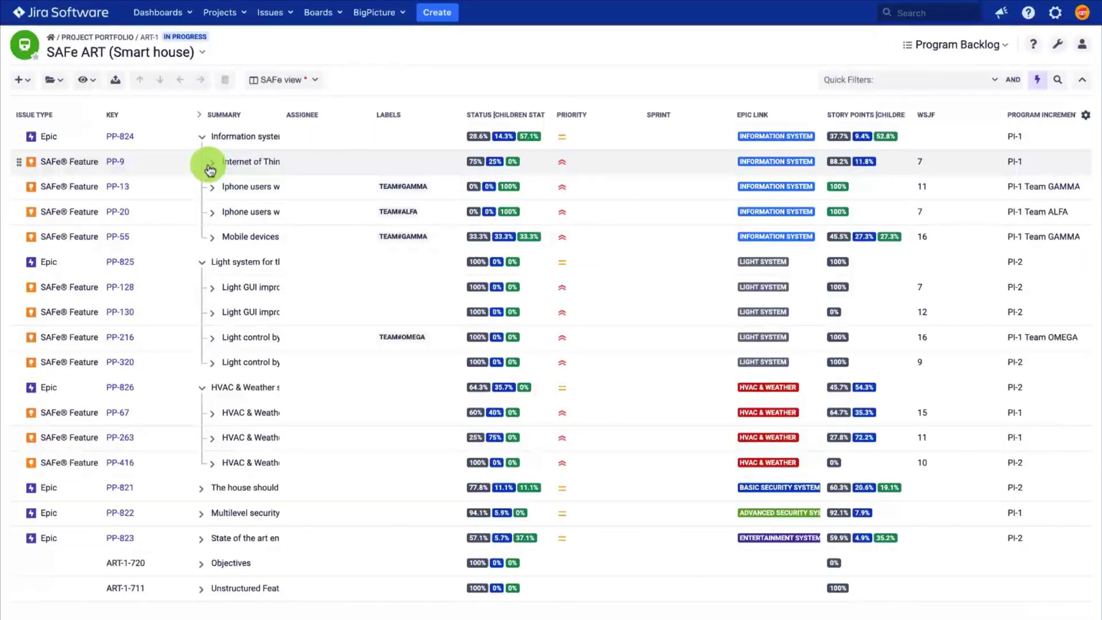
- Peek at PP-9's stories, then sort the program backlog Z-A by WSJF
left_click(210, 167)
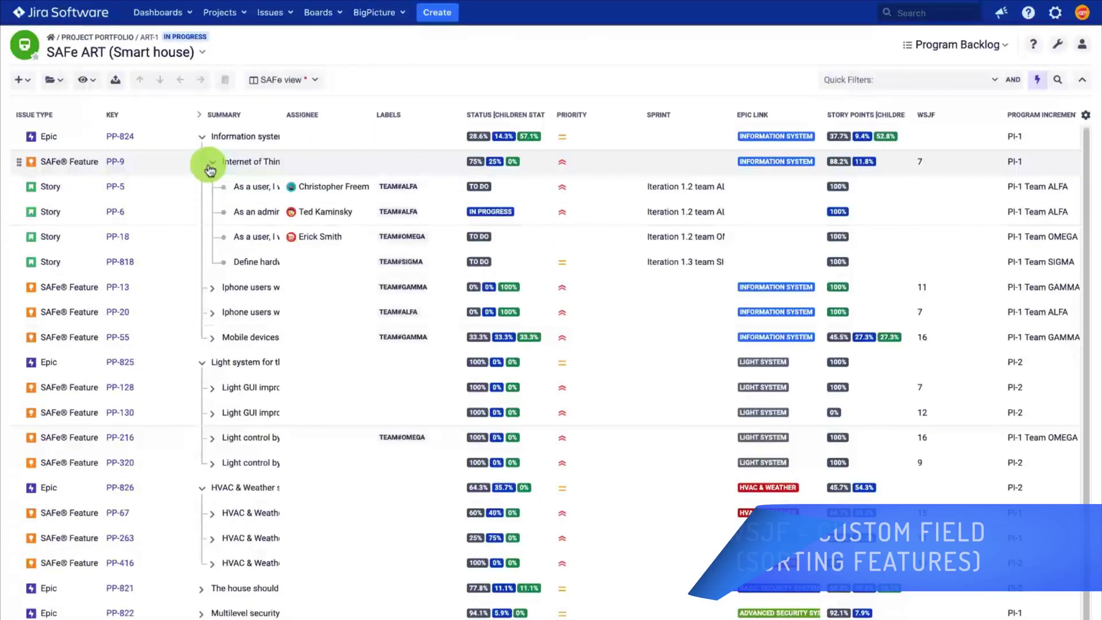
left_click(210, 167)
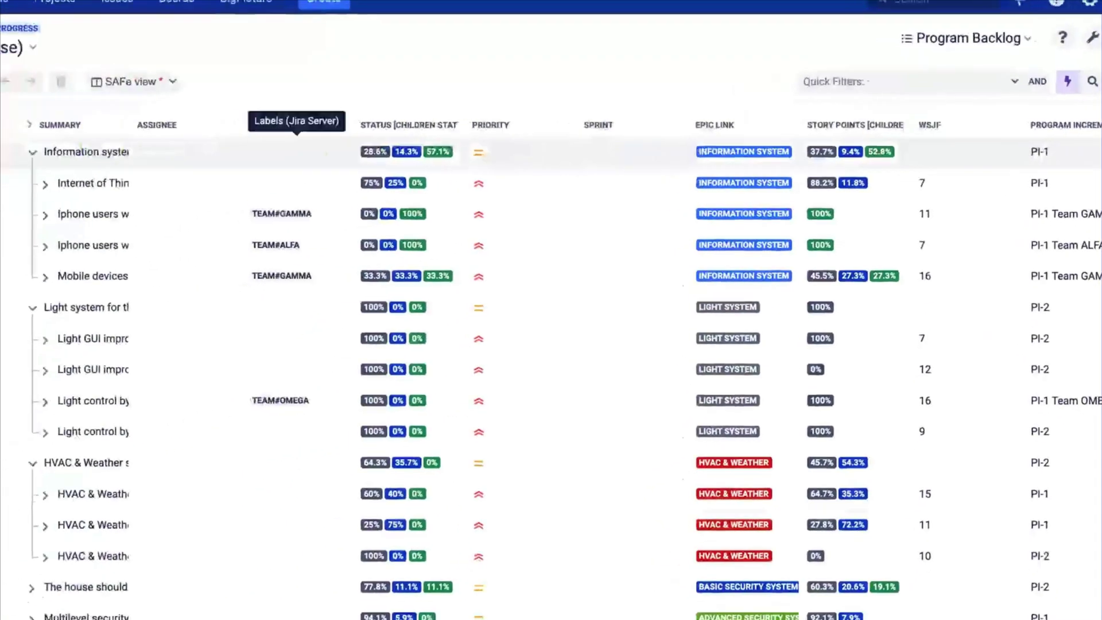
left_click(54, 86)
mouse_move(106, 114)
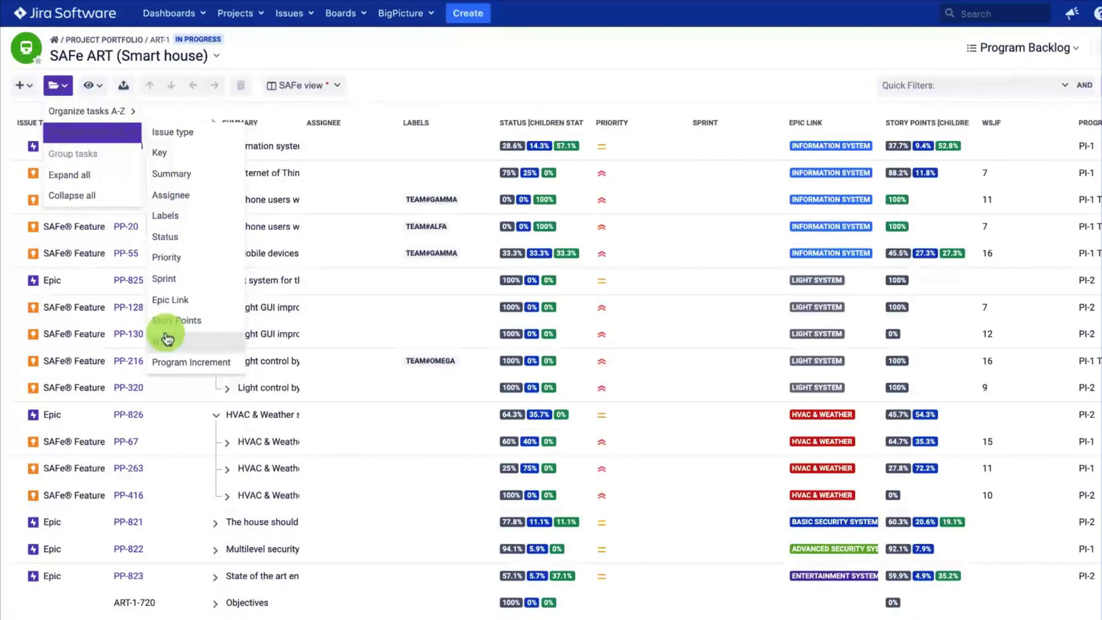
left_click(168, 340)
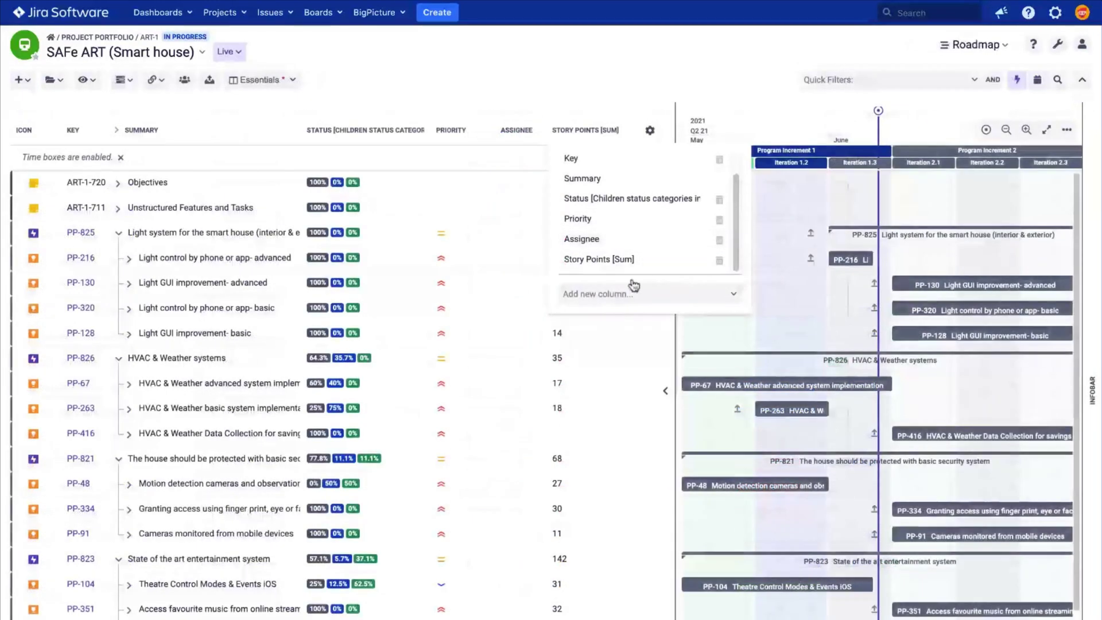
- Add a Program Increment column to the roadmap table
left_click(602, 294)
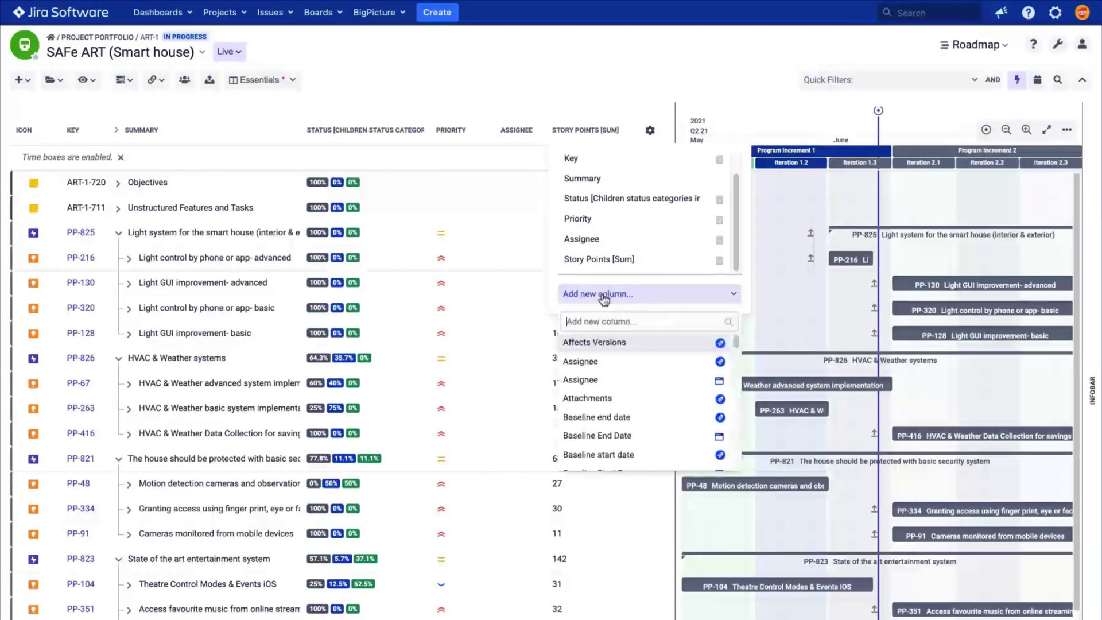
type("progr")
key("Return")
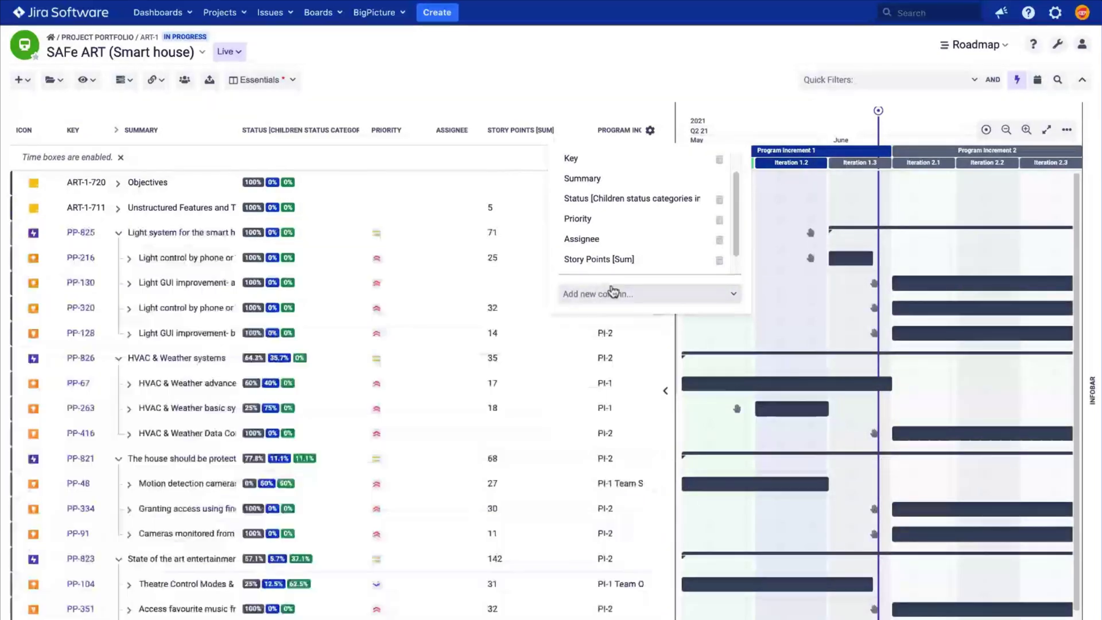
left_click(608, 90)
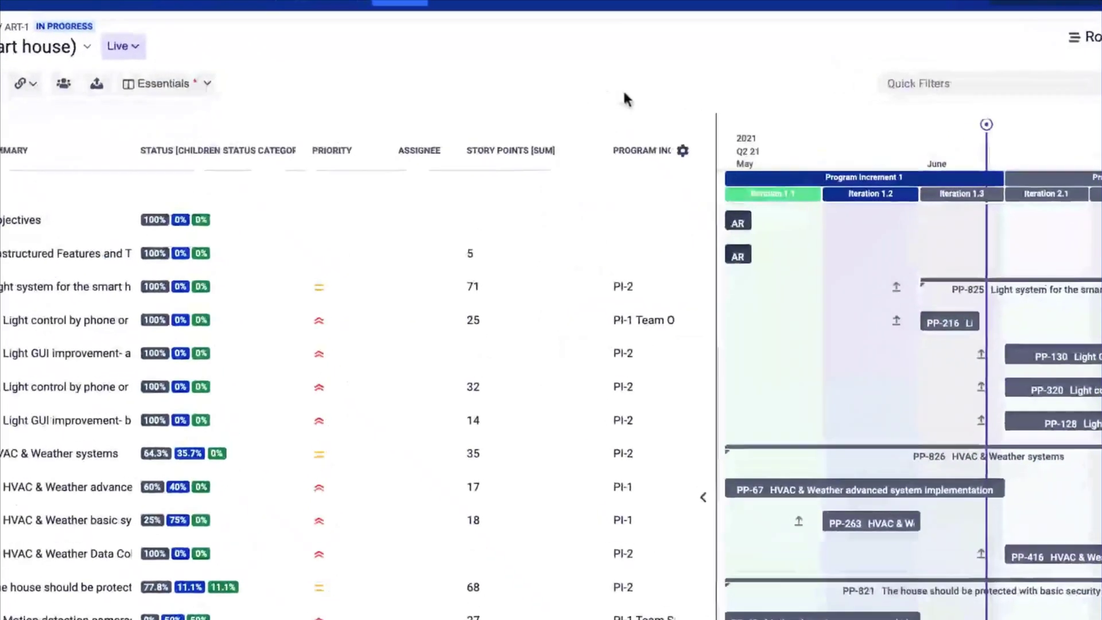
- Edit the smart-house epic's Program Increment value and enable Status column aggregation
left_click(627, 285)
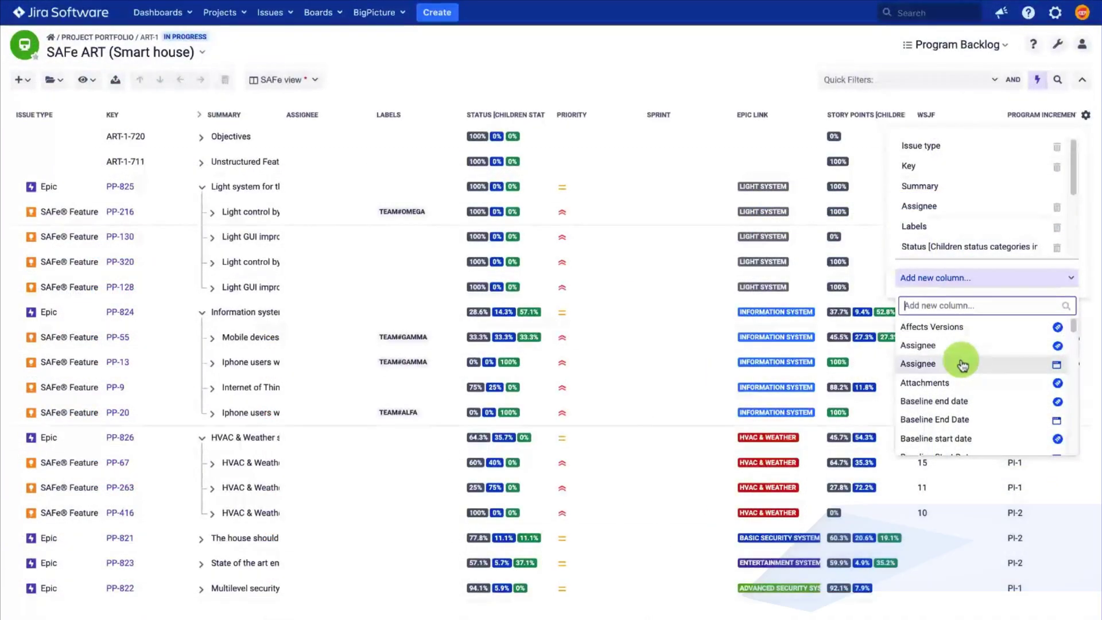
scroll(963, 365, "down", 5)
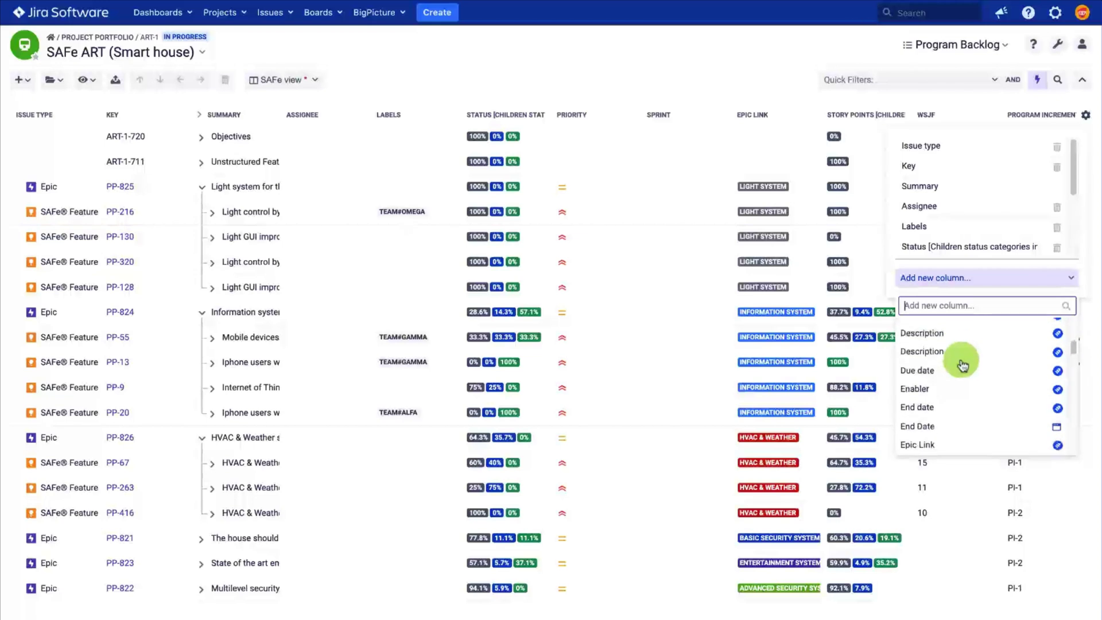
scroll(962, 365, "down", 3)
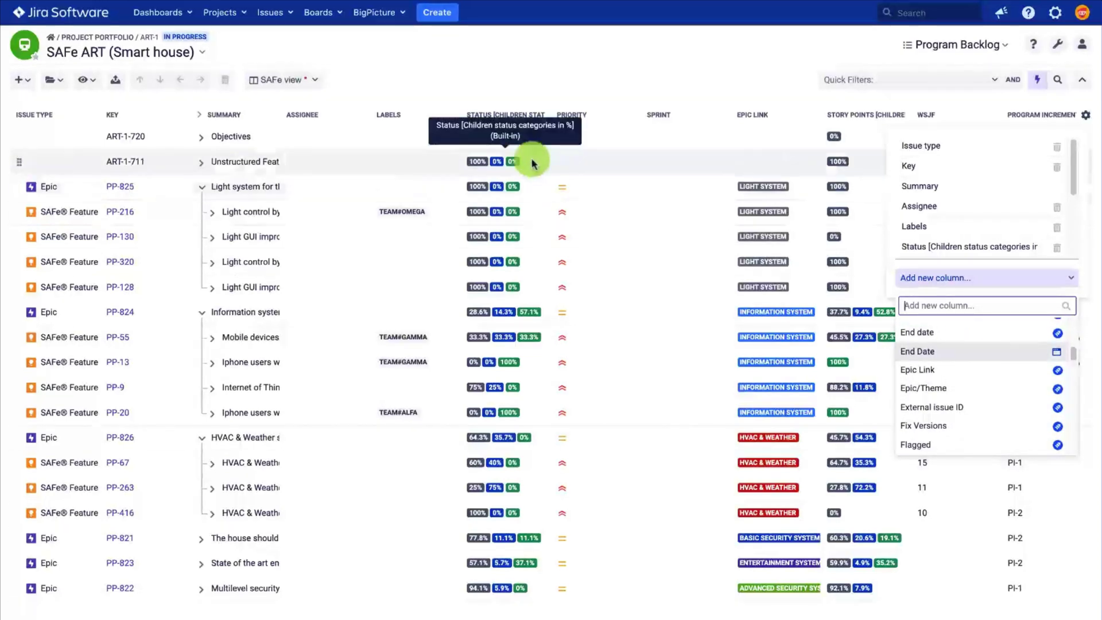
left_click(540, 120)
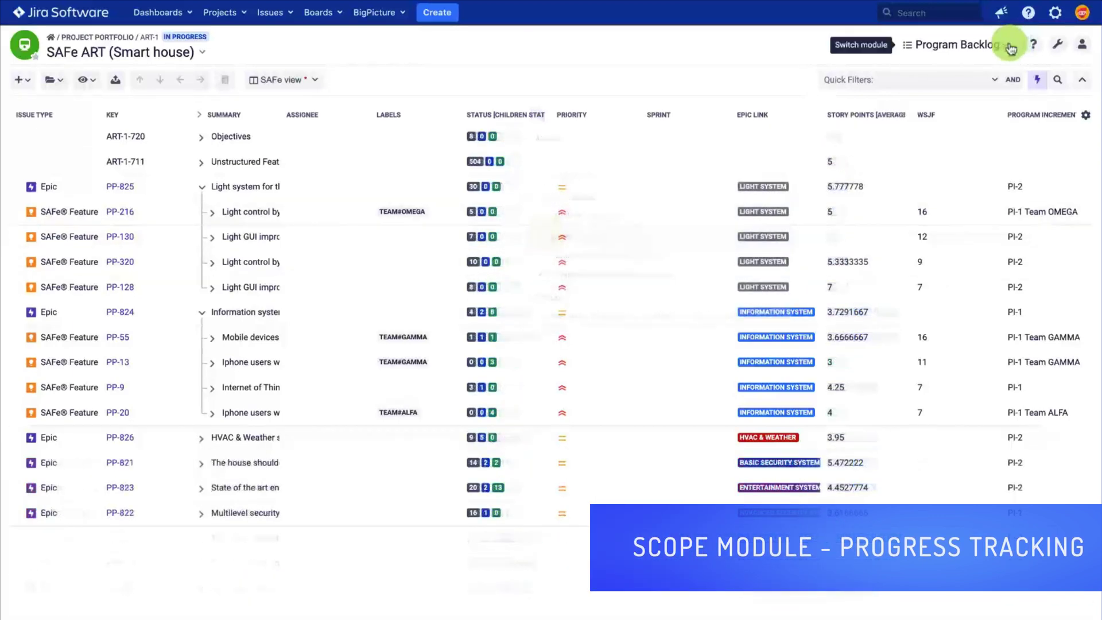
left_click(1011, 49)
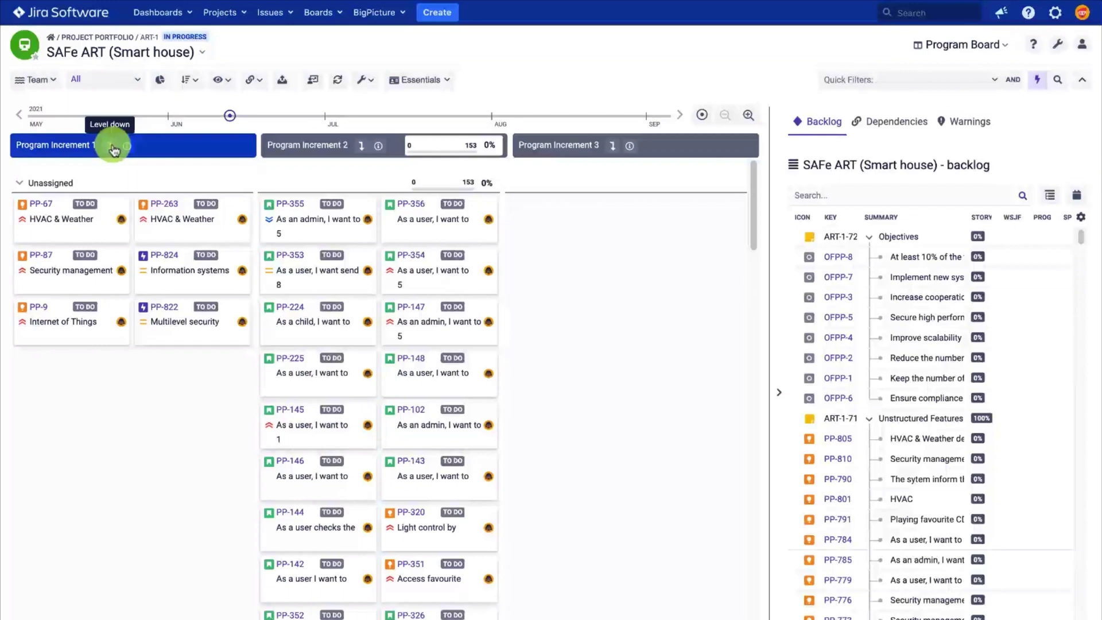
- Inspect Iteration 1.1's sprint sync rules, zoom to Program Increment 1, and toggle the backlog panel
left_click(286, 391)
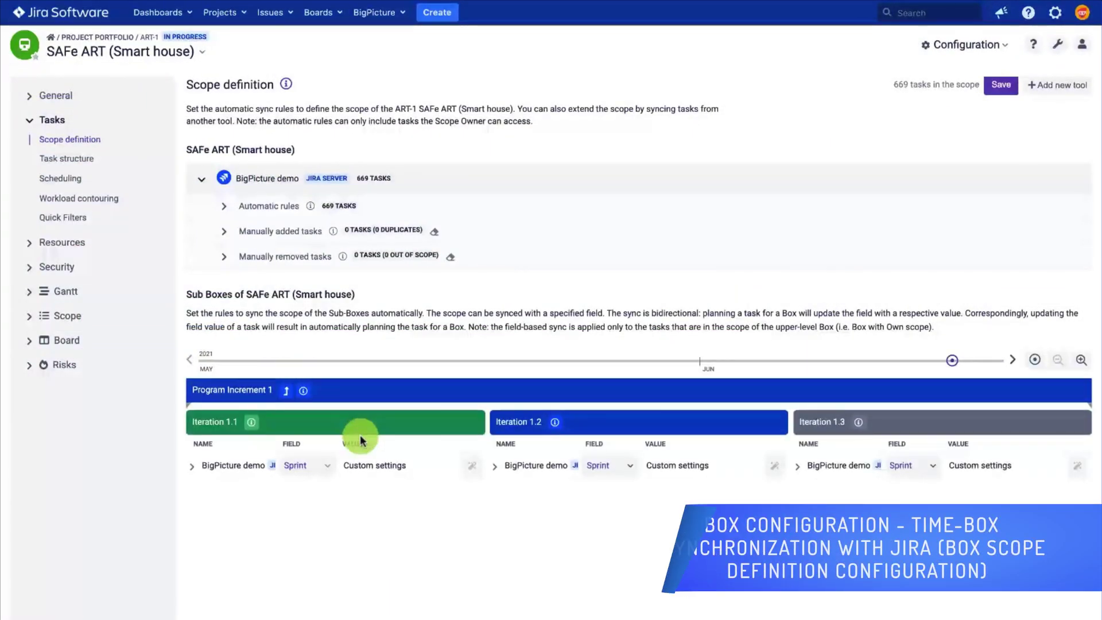
left_click(195, 469)
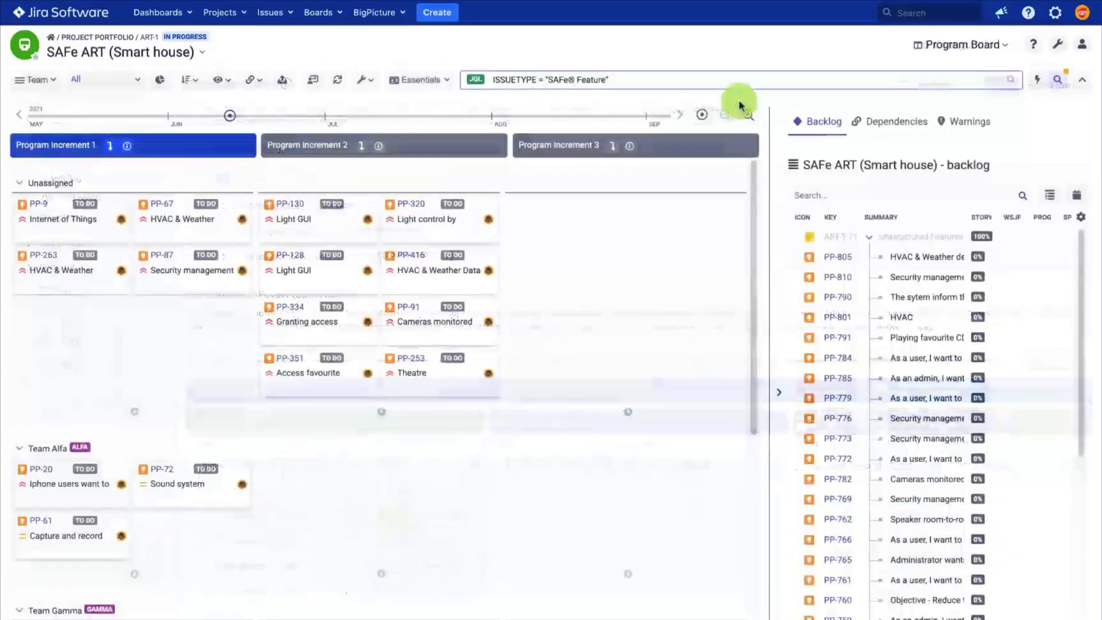
left_click(746, 115)
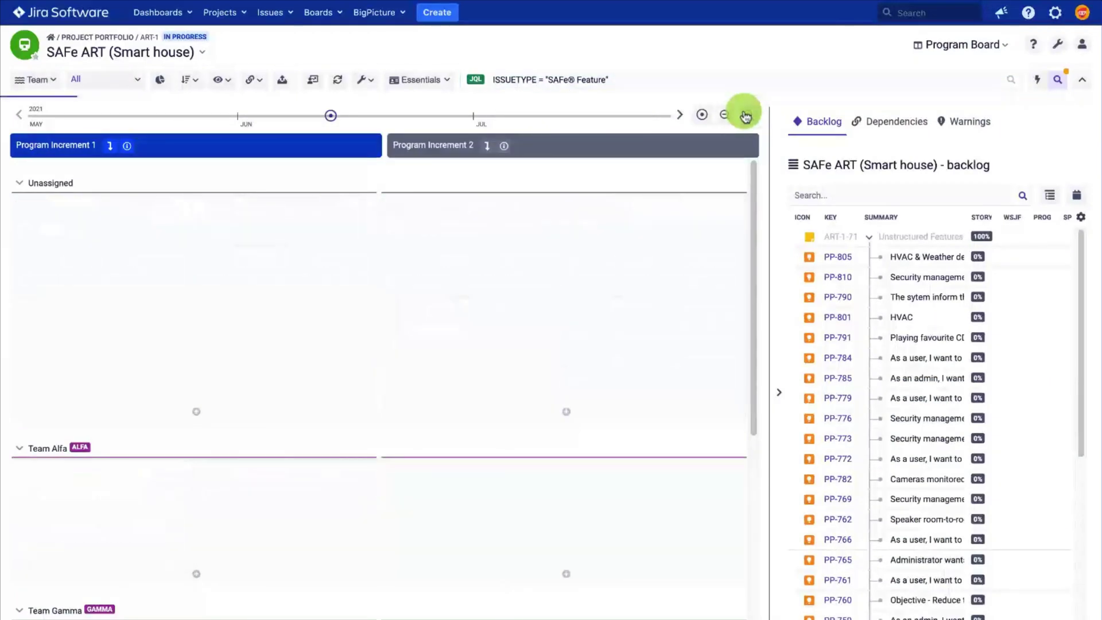
left_click(750, 116)
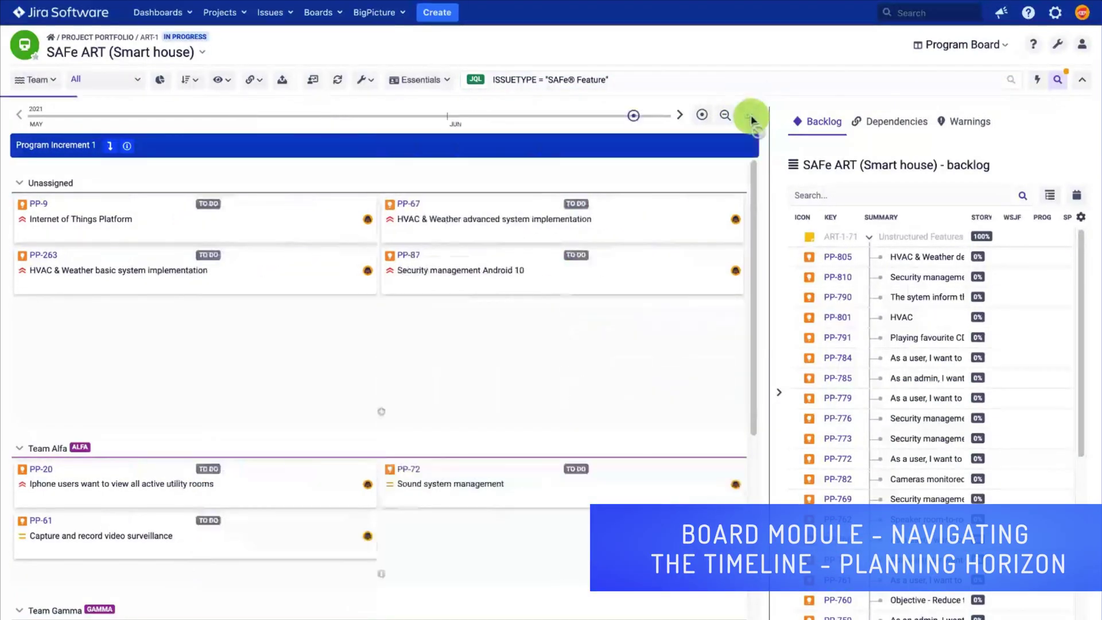
left_click(779, 374)
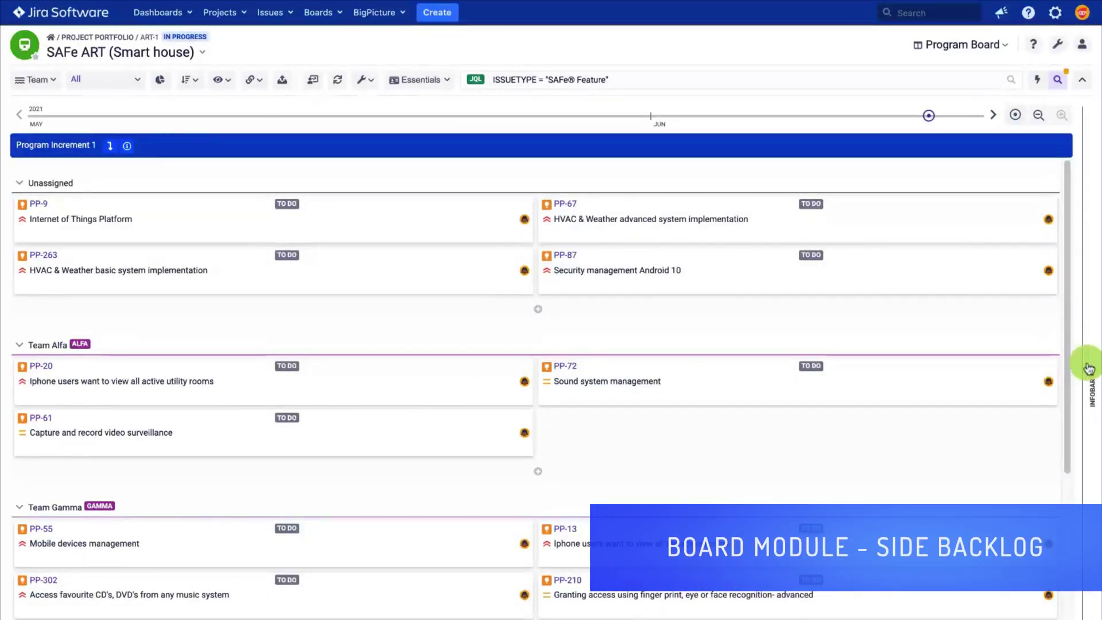
left_click(1089, 368)
- Plan PP-790 and several other backlog features into Program Increment 3
left_click(725, 115)
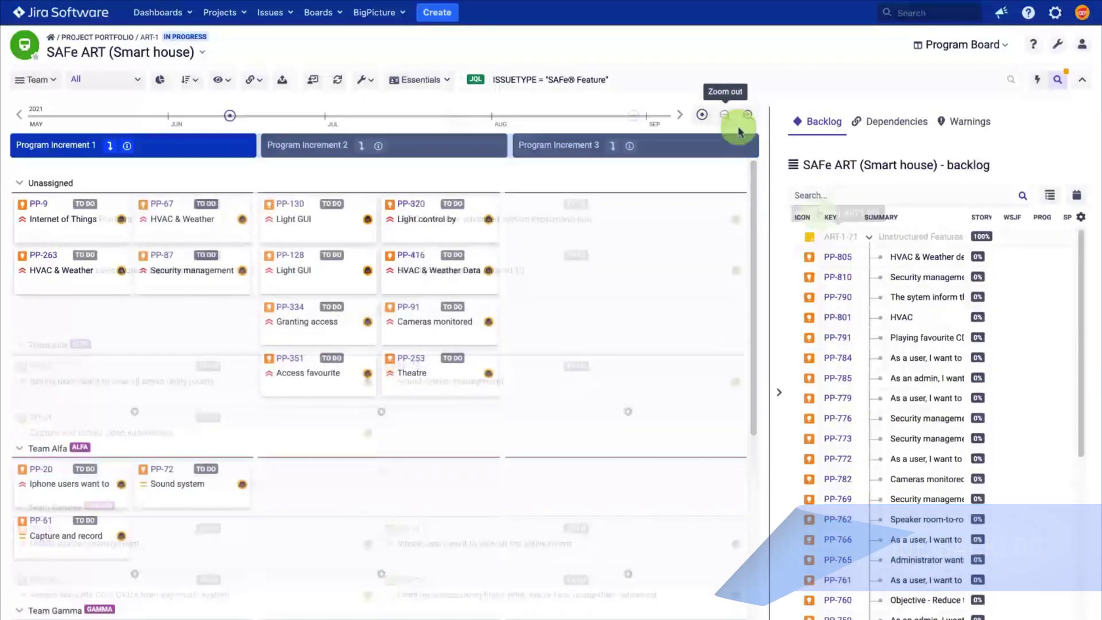
left_click_drag(798, 297, 577, 316)
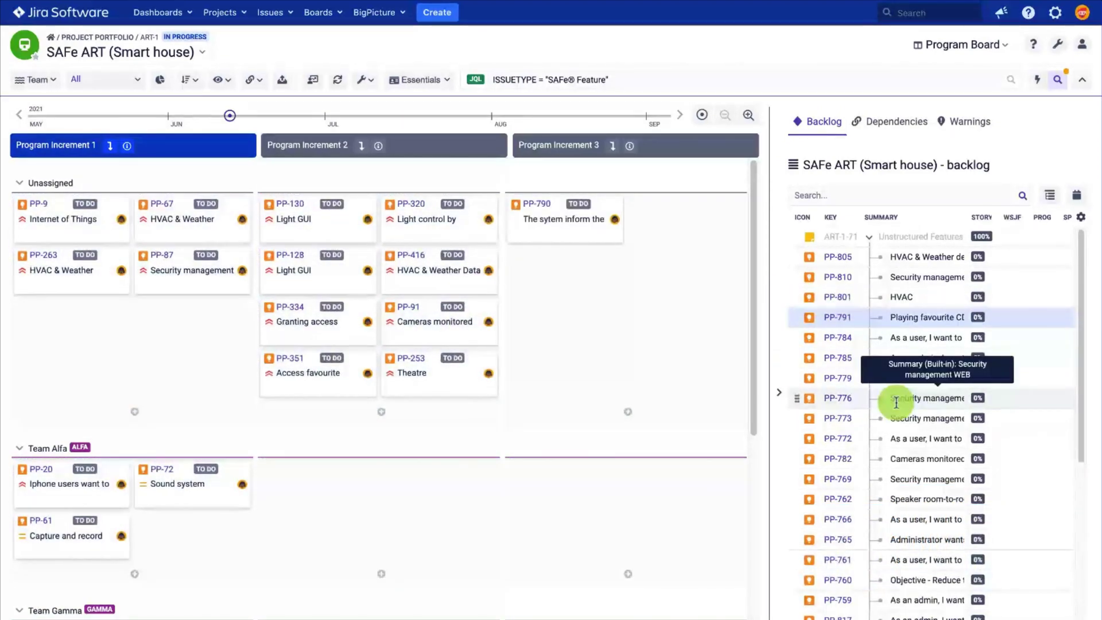
left_click(896, 402, "shift")
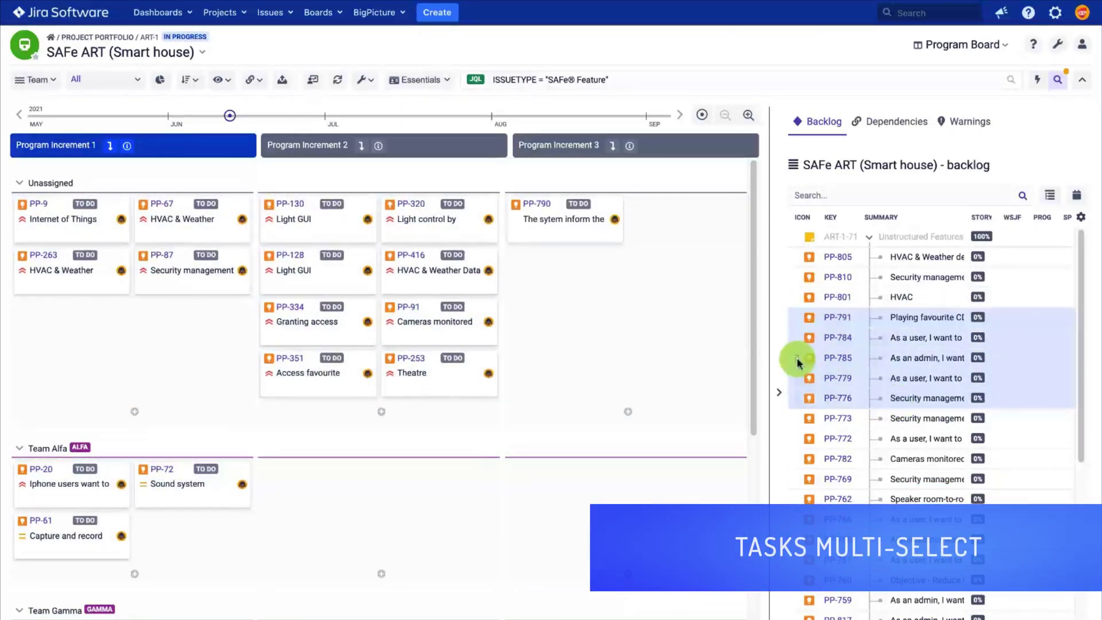
left_click_drag(798, 361, 645, 336)
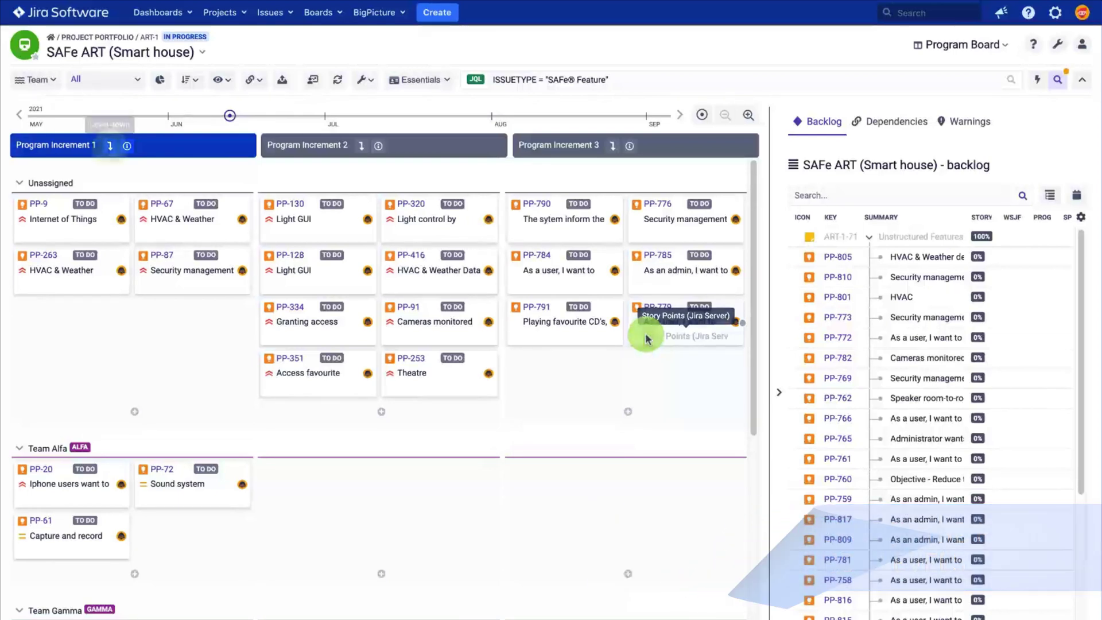
left_click(110, 145)
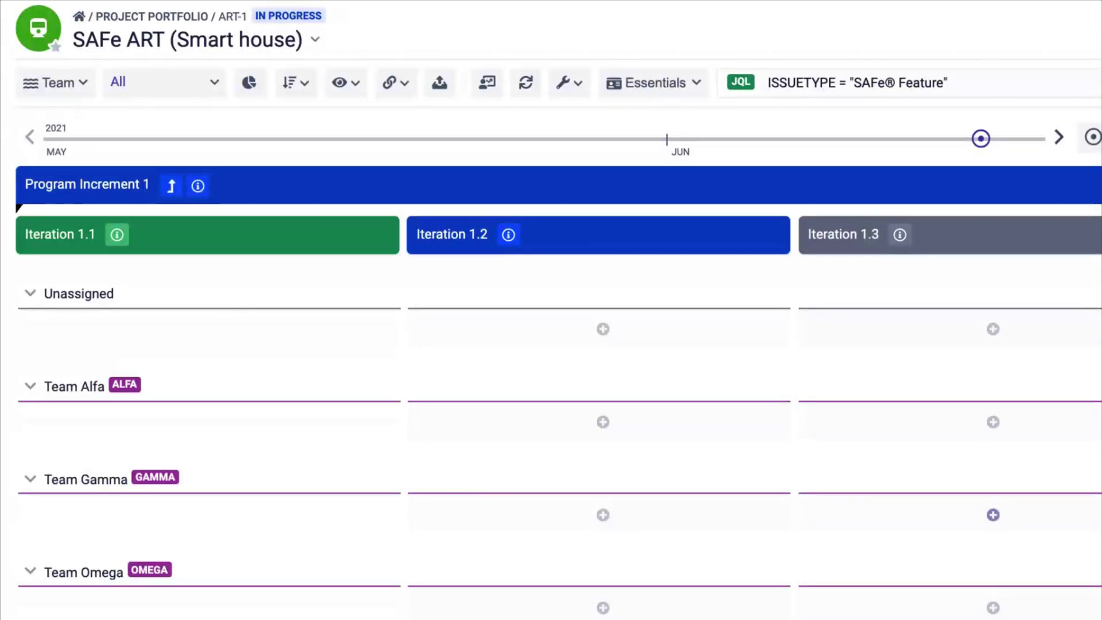
- Show the PI 1 backlog, clear the SAFe Feature filter, and open story PP-84's details
left_click(1097, 420)
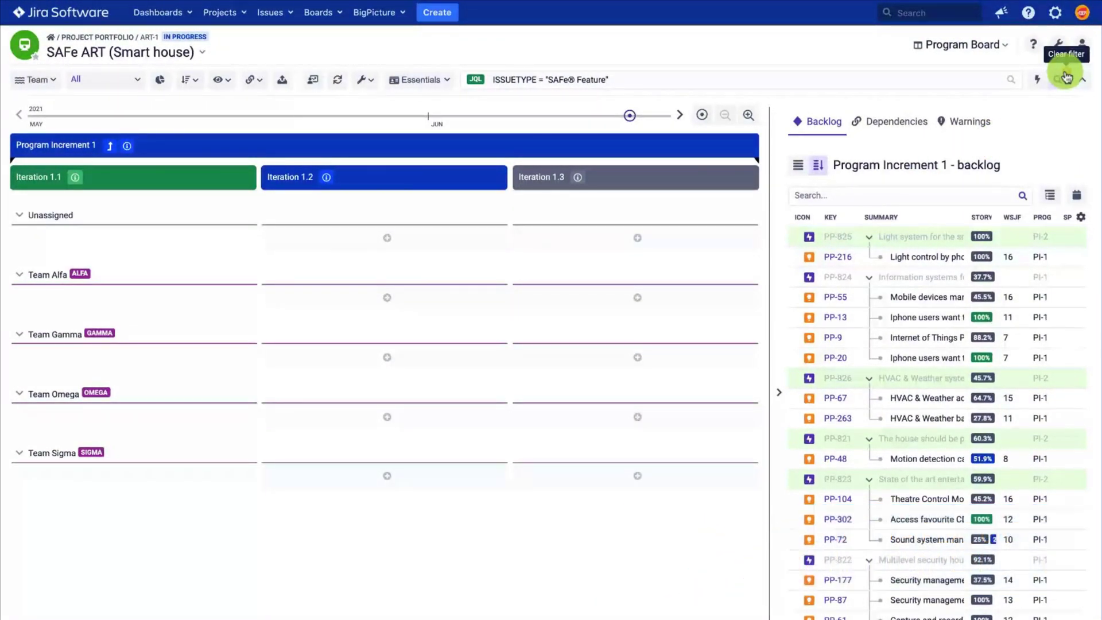
left_click(1066, 77)
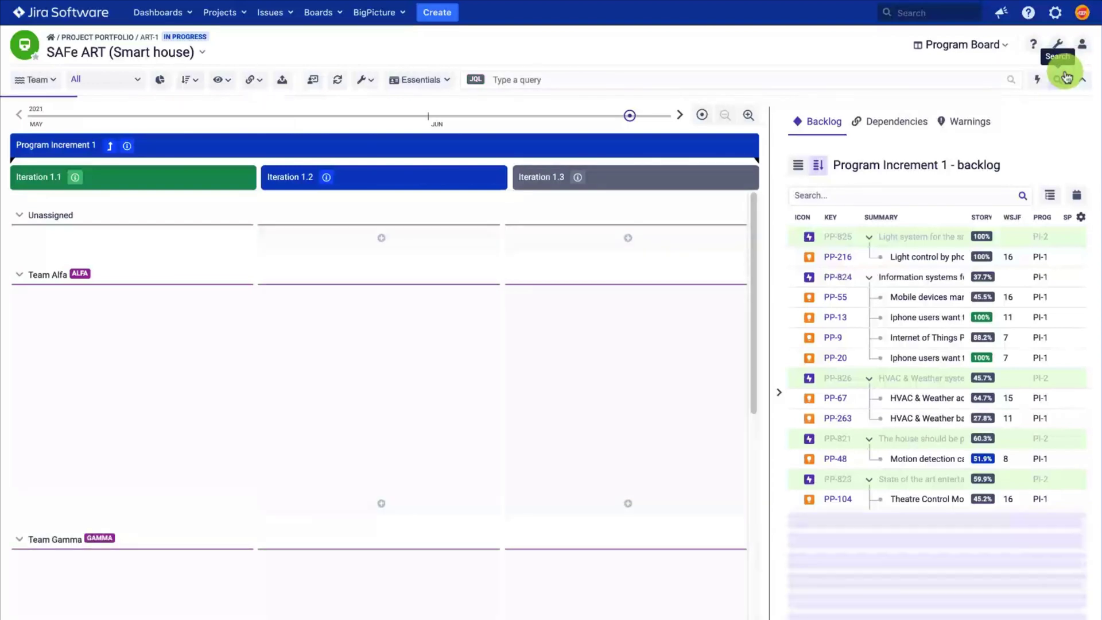
left_click(867, 423)
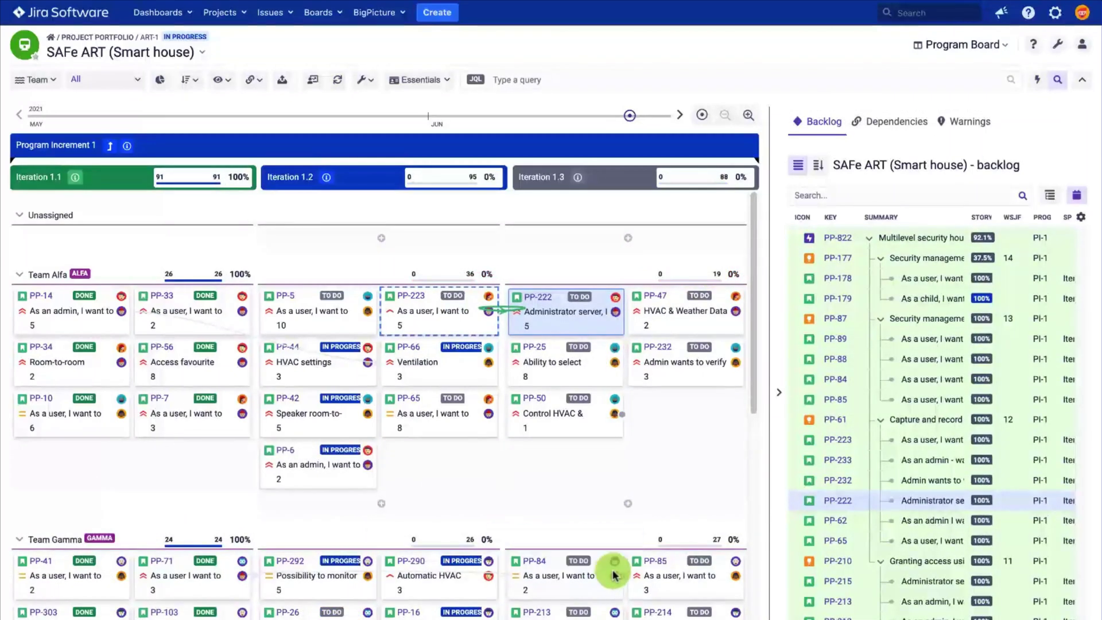
- Create a dependency link from story PP-84 to PP-6 on the board
left_click_drag(620, 580, 310, 485)
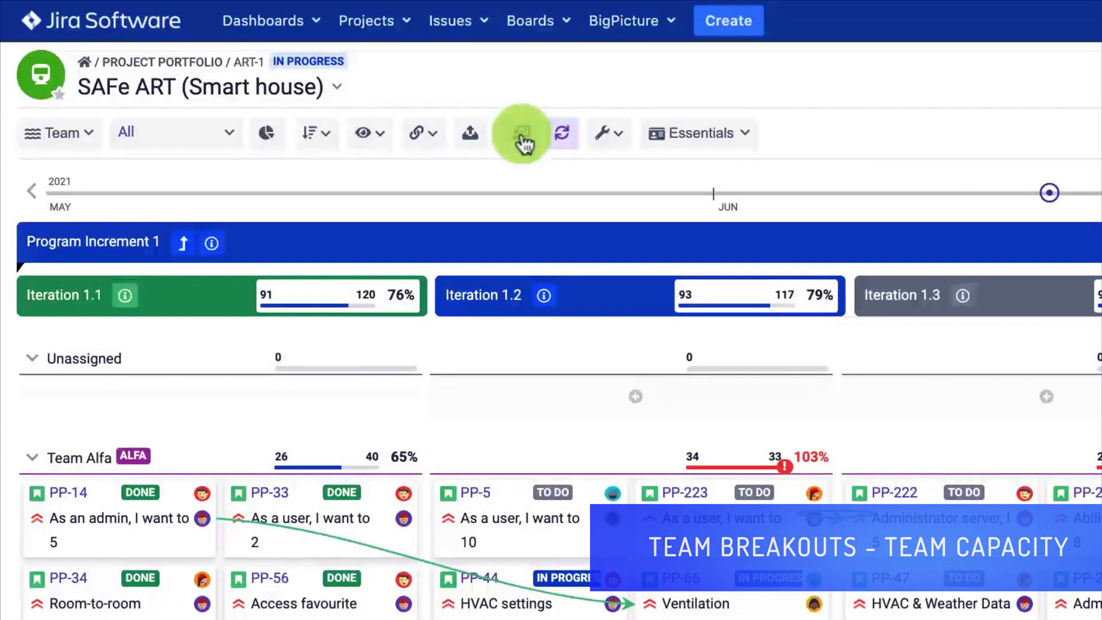
- Check team capacities with changes highlighted, then move PP-6 into Team Alfa's Iteration 1.3
left_click(523, 140)
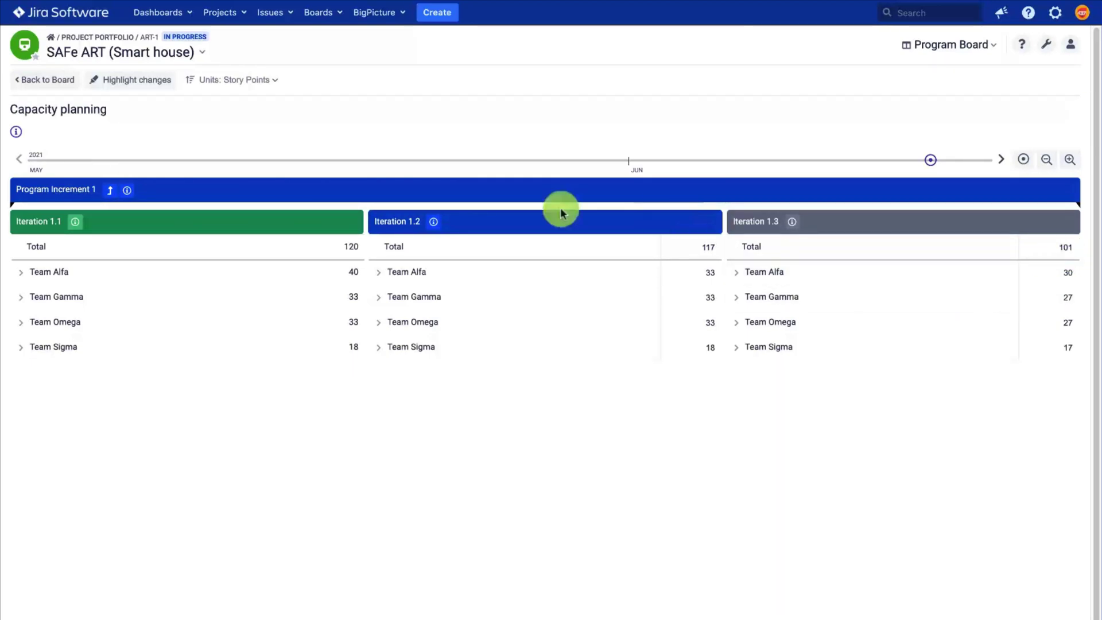
left_click(108, 84)
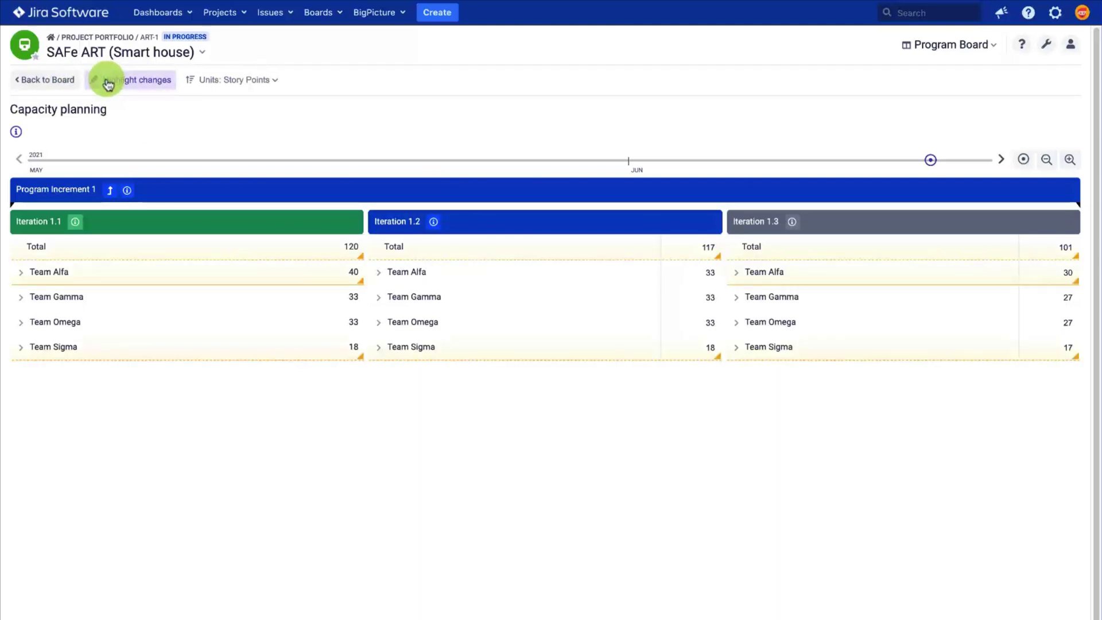
left_click(46, 85)
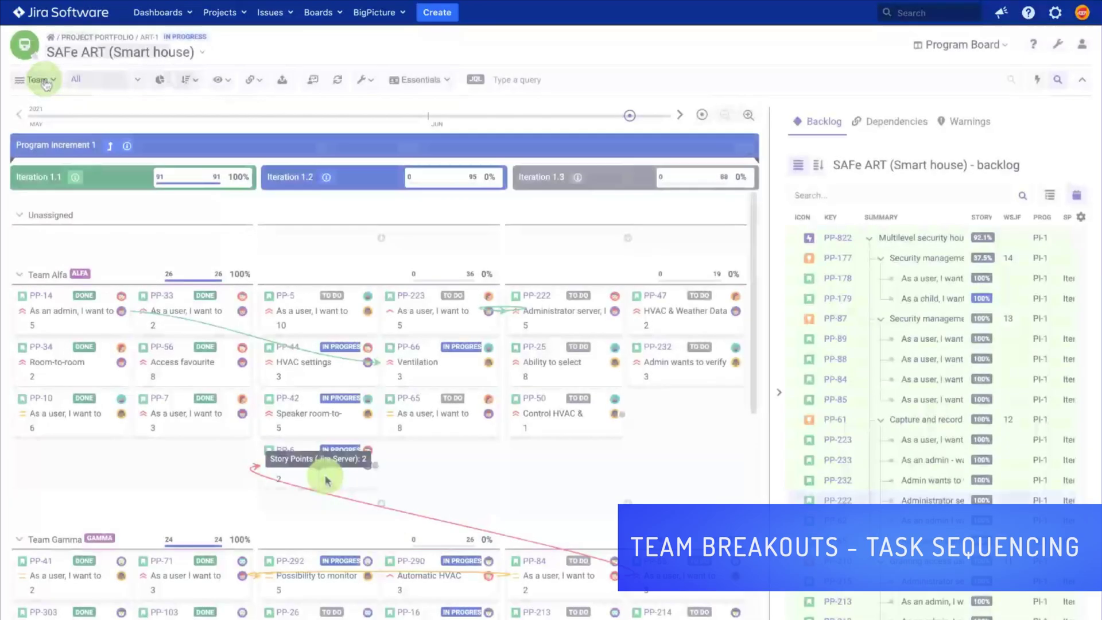
left_click_drag(327, 480, 629, 474)
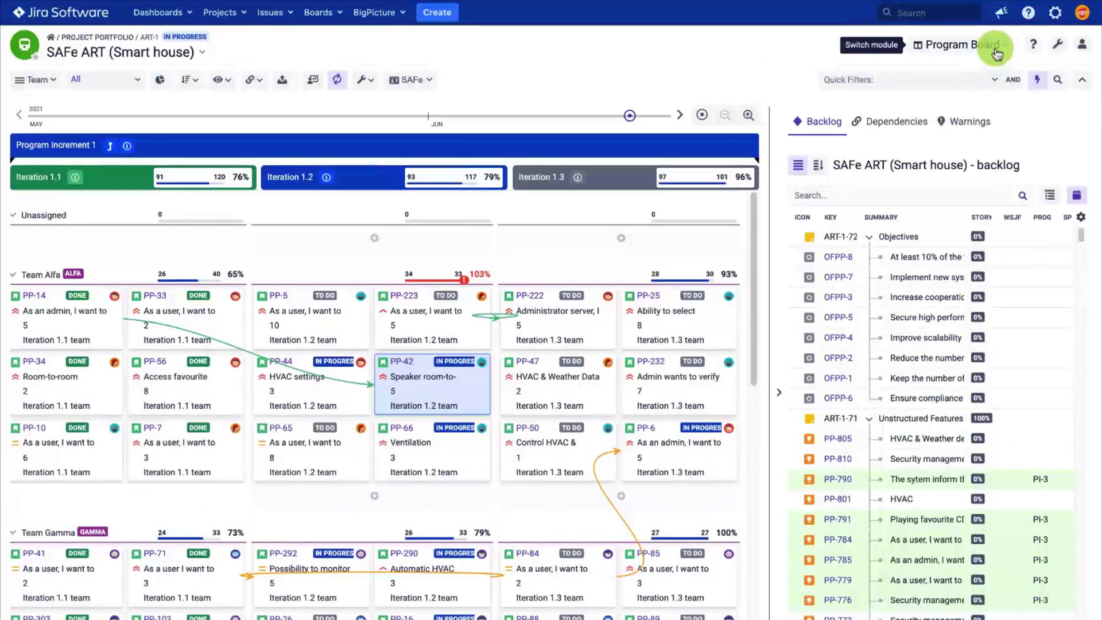
- Switch from the Program Board to the Risks module
left_click(997, 45)
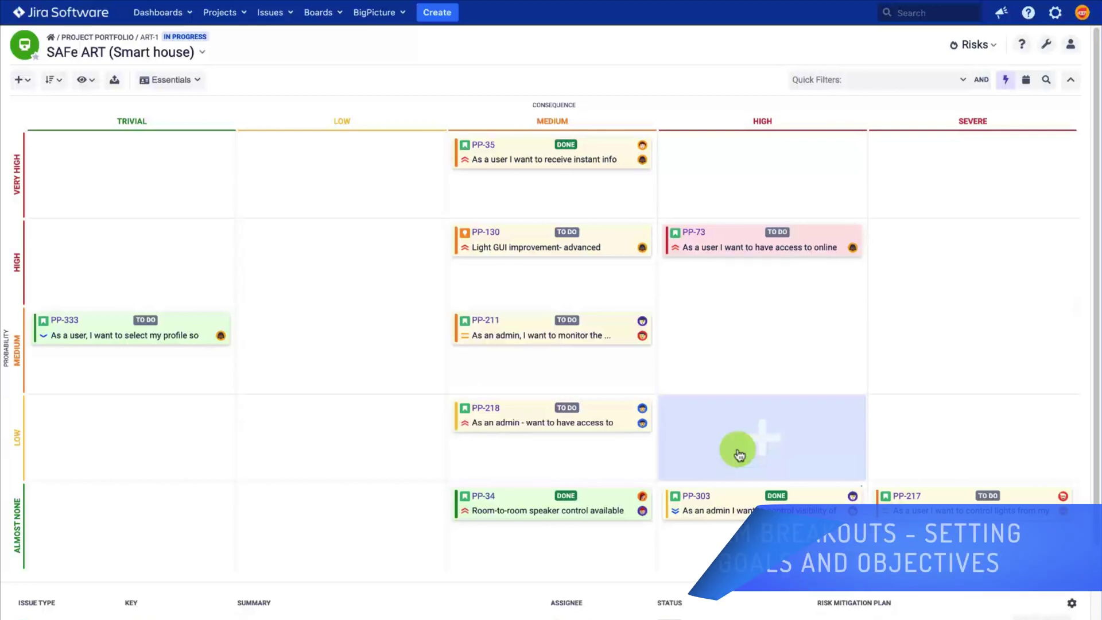
left_click(990, 46)
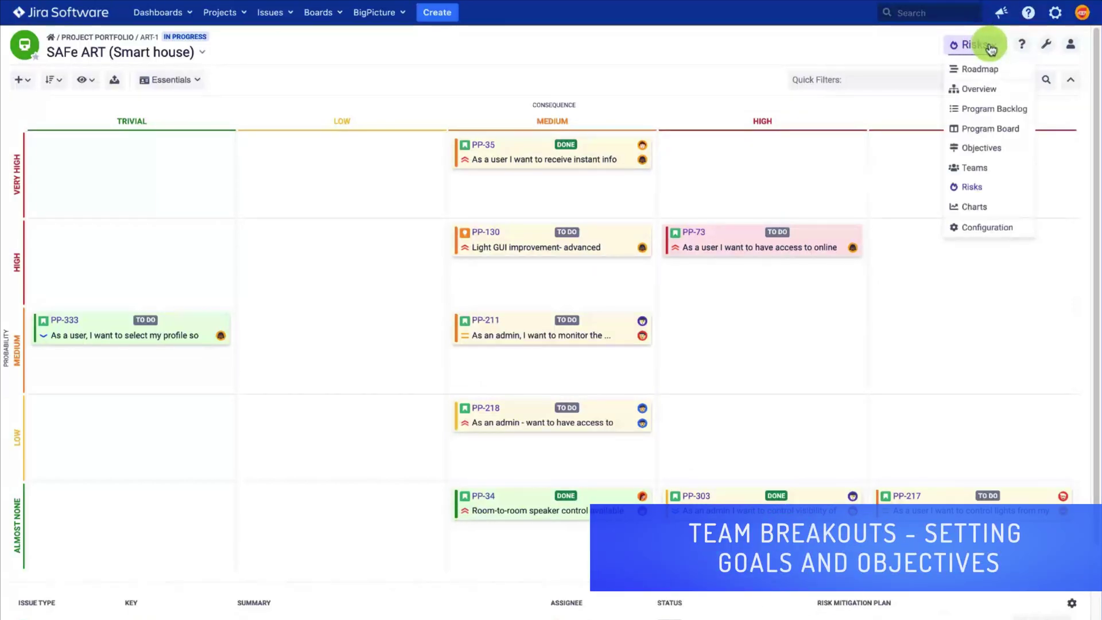
- In Objectives at program increment level, add a new objective starting 'Re' to Program Increment 2
left_click(986, 146)
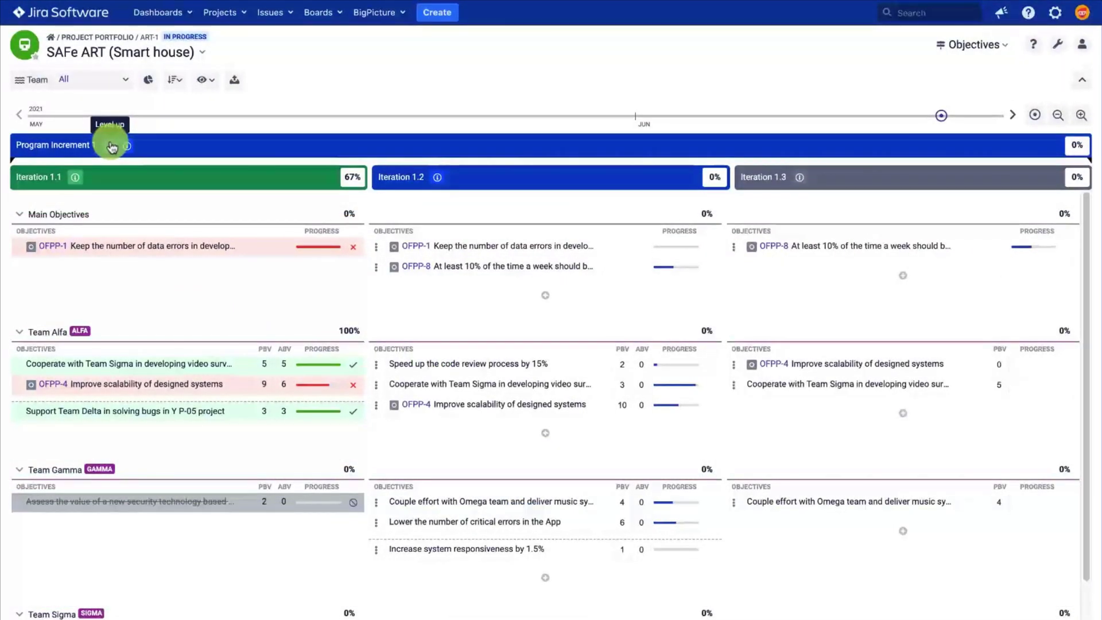
left_click(112, 147)
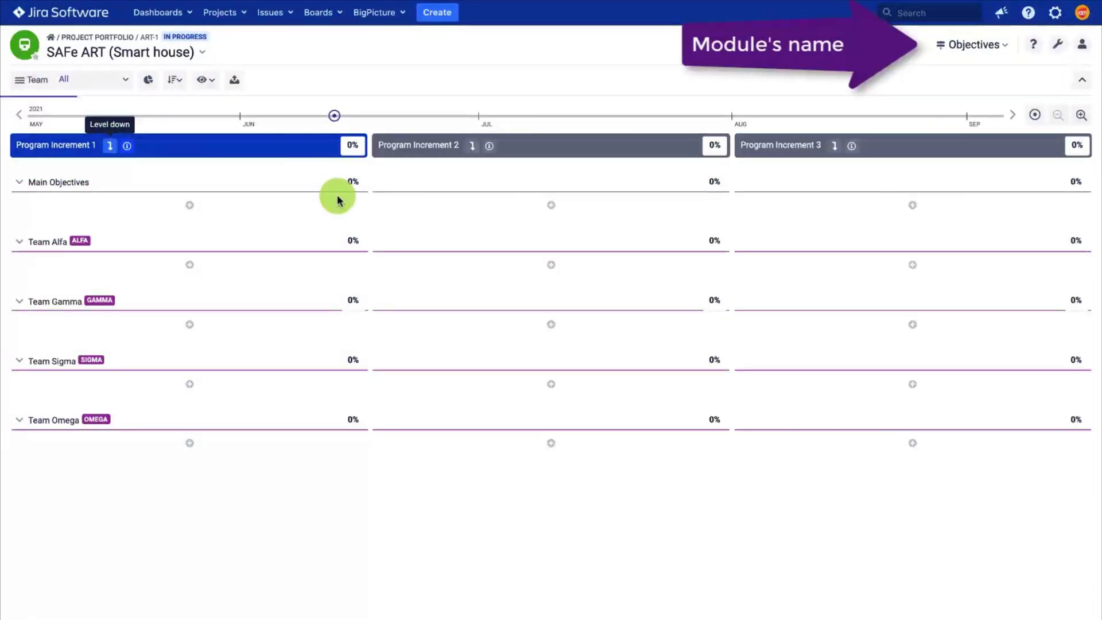
left_click(545, 309)
type("Re")
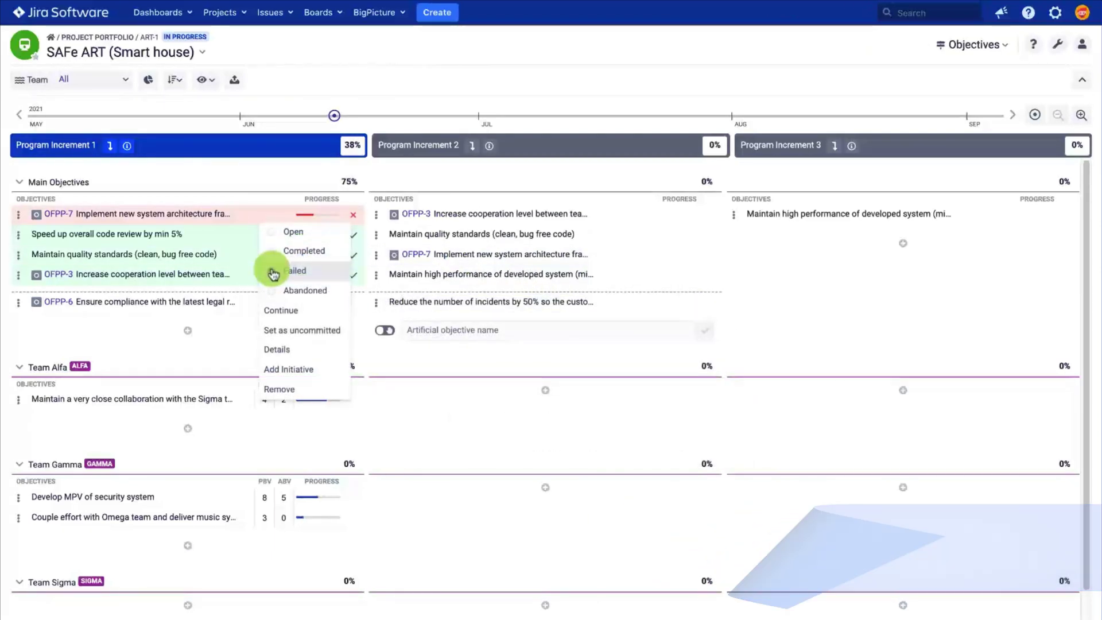
- Set Team Alfa's actual business value to 7 and count achievement by Business Value
left_click(277, 403)
type("7")
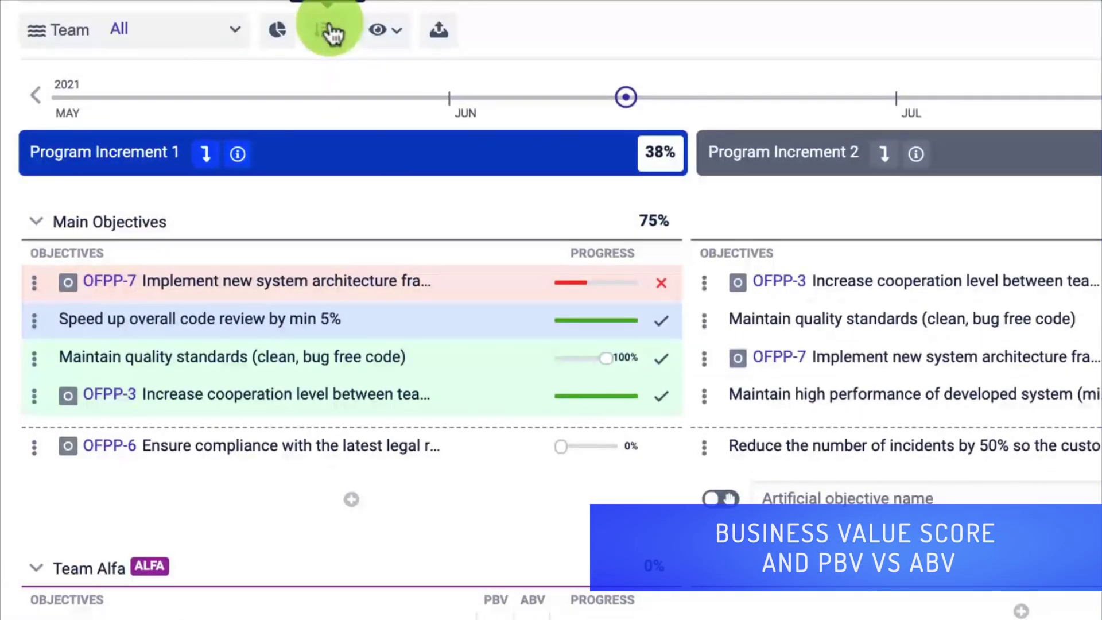
left_click(380, 32)
mouse_move(419, 143)
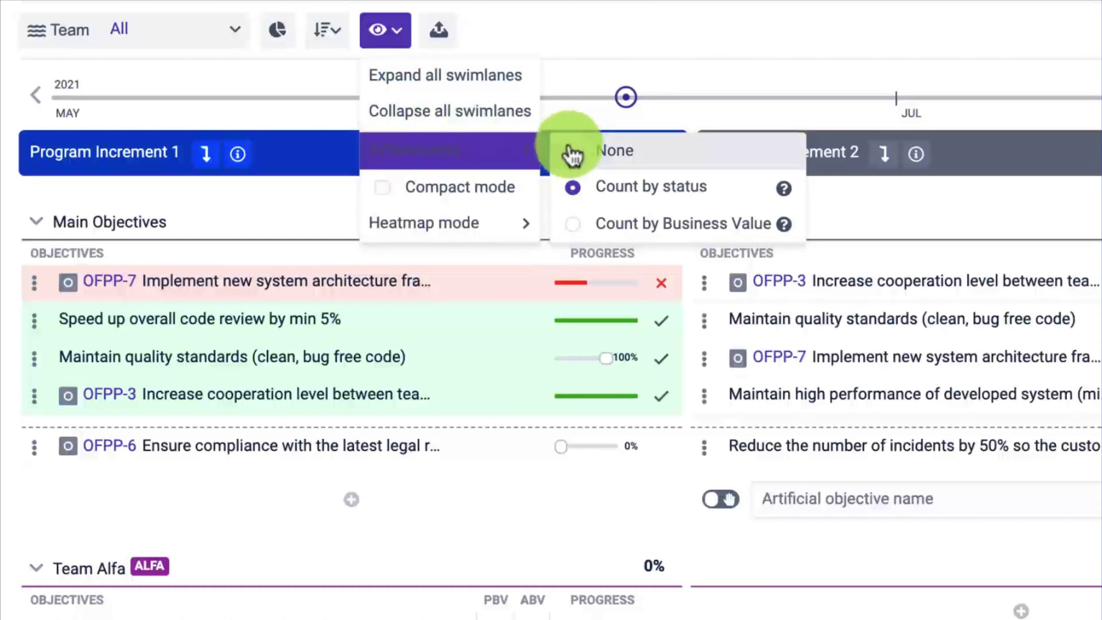
left_click(574, 224)
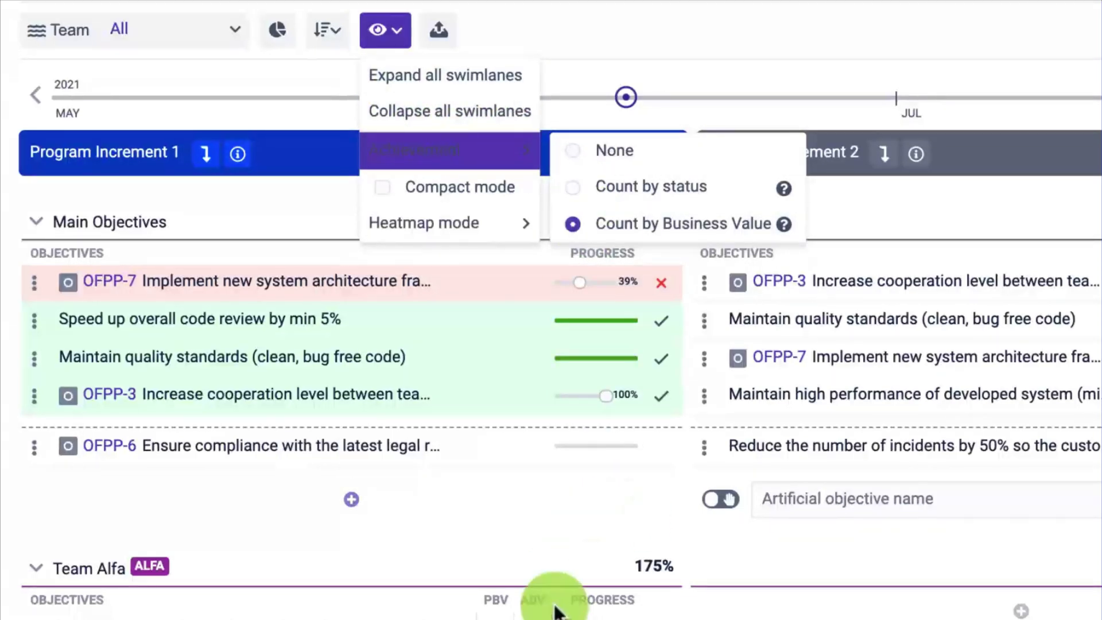
left_click(684, 281)
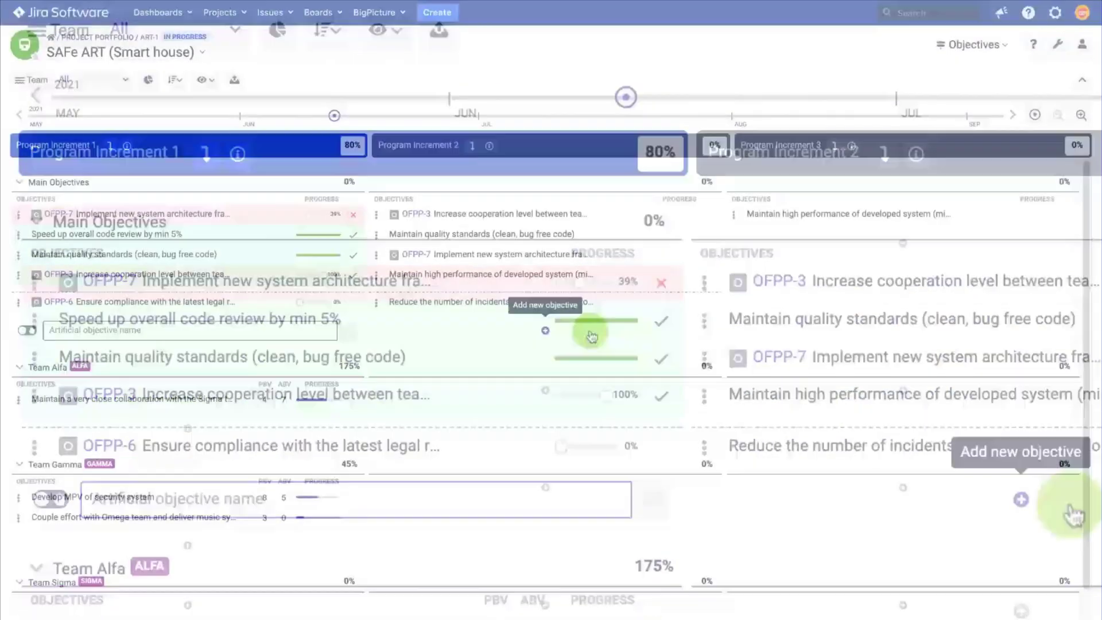
- Switch to the Roadmap module and turn on Time boxes in the timeline display options
left_click(1006, 49)
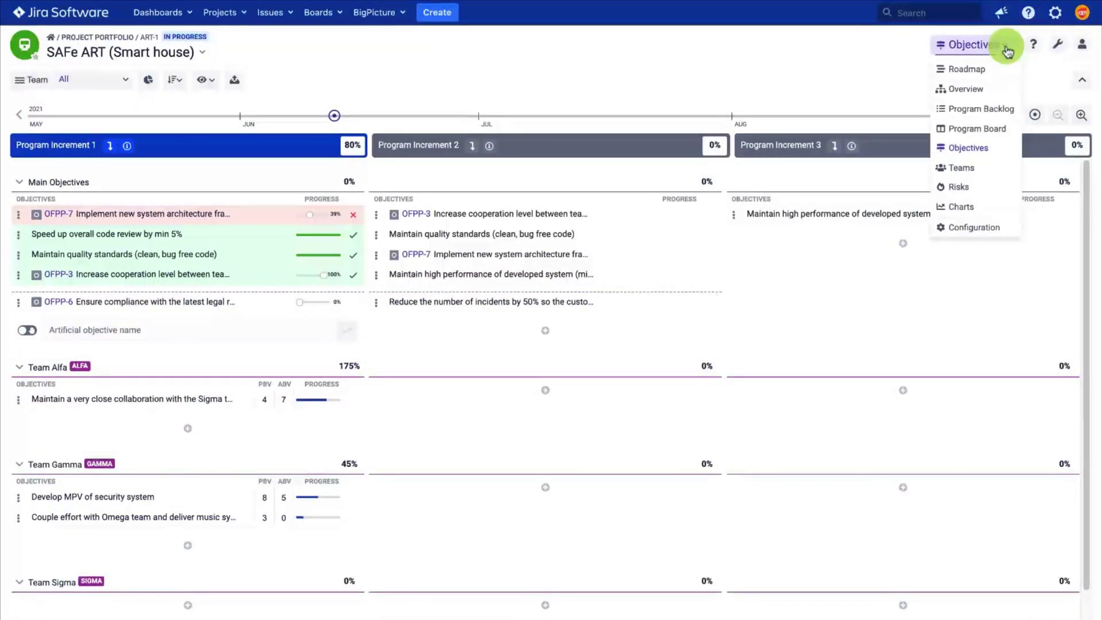
left_click(974, 68)
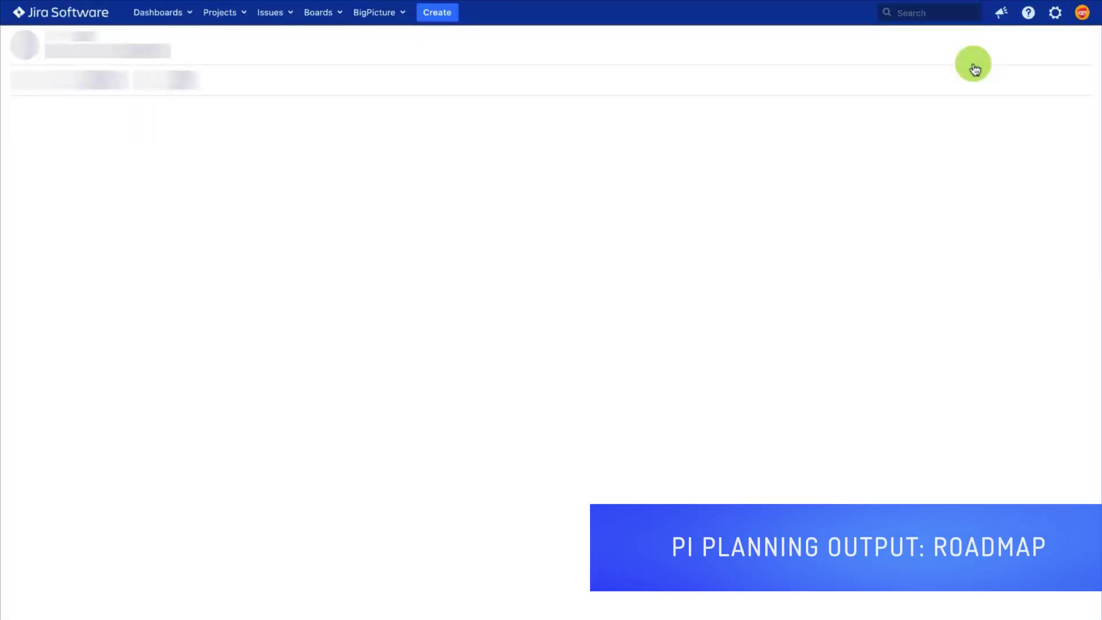
left_click(1066, 130)
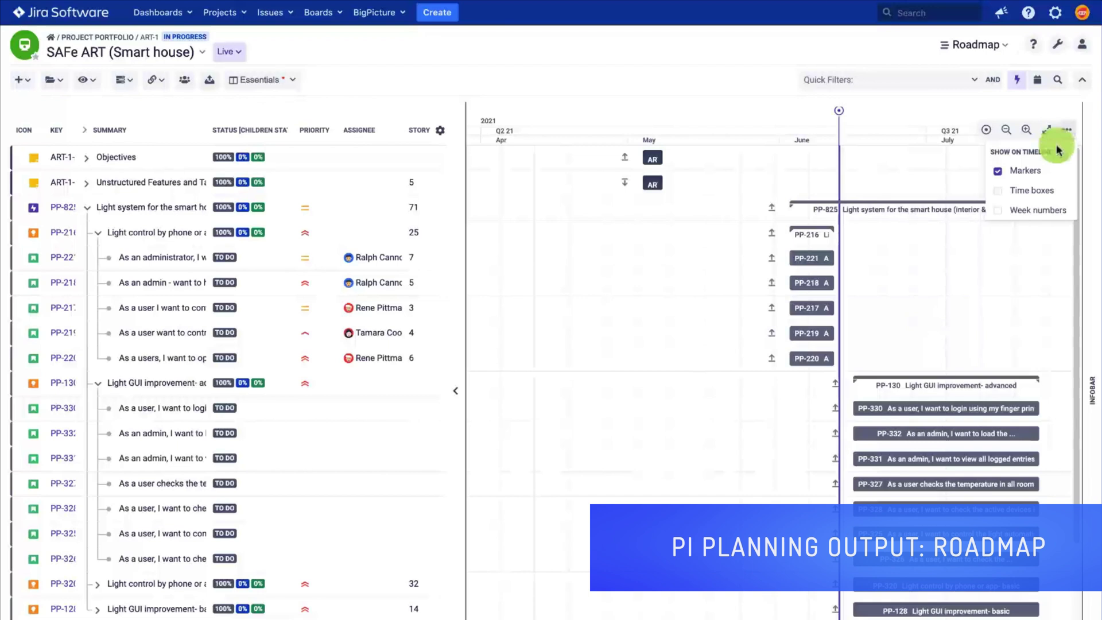
left_click(993, 195)
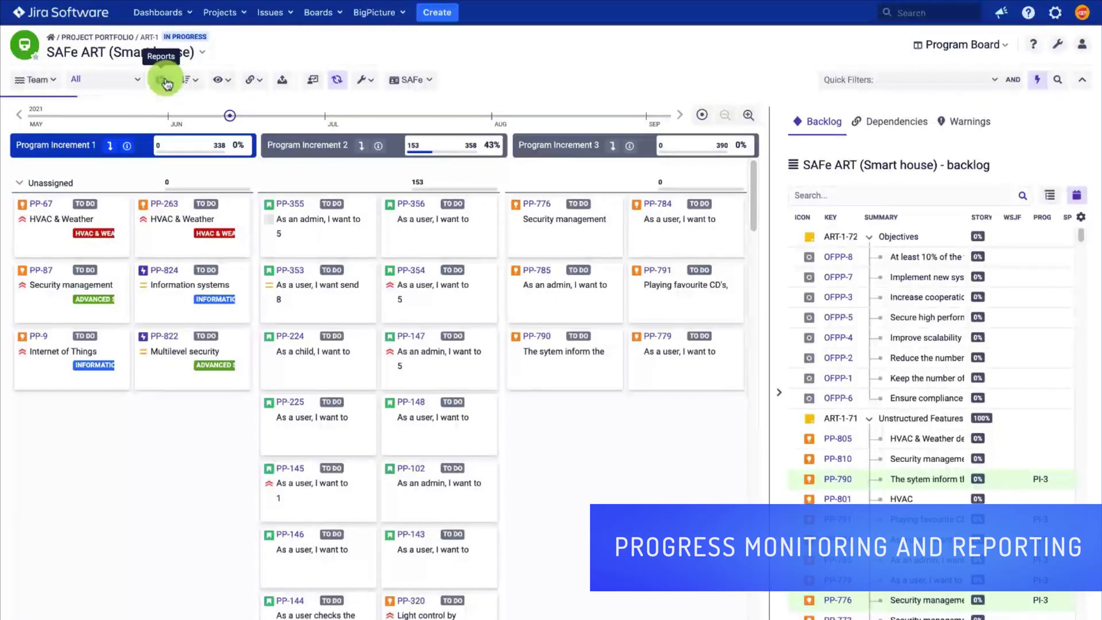
- Turn on Reports and use Collapse all swimlanes to show per-team progress summary bars
left_click(166, 84)
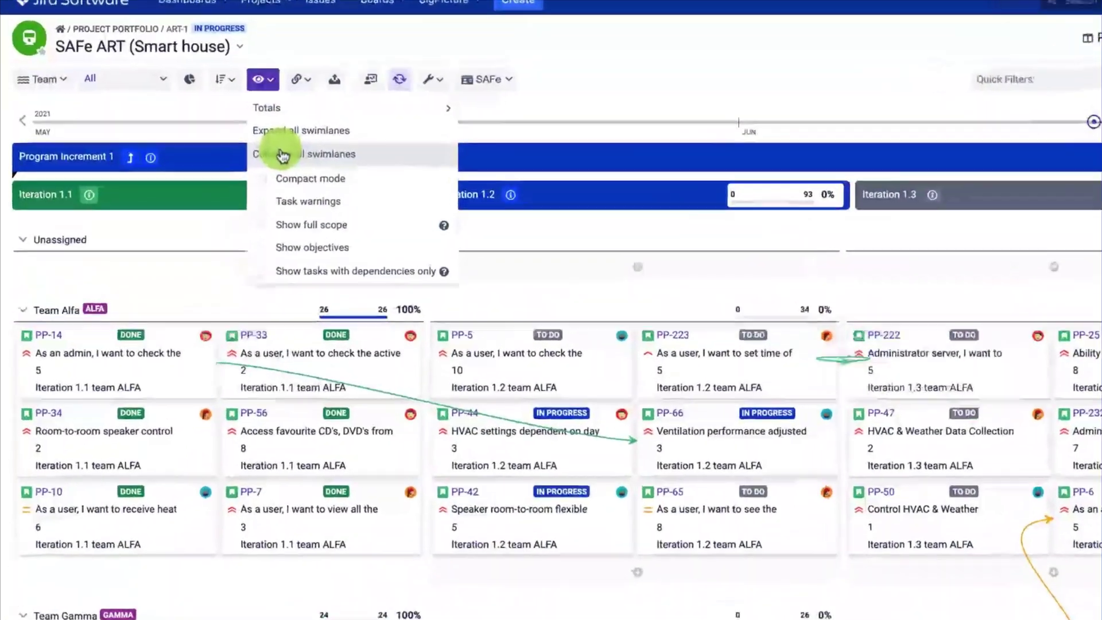
left_click(283, 155)
left_click(593, 534)
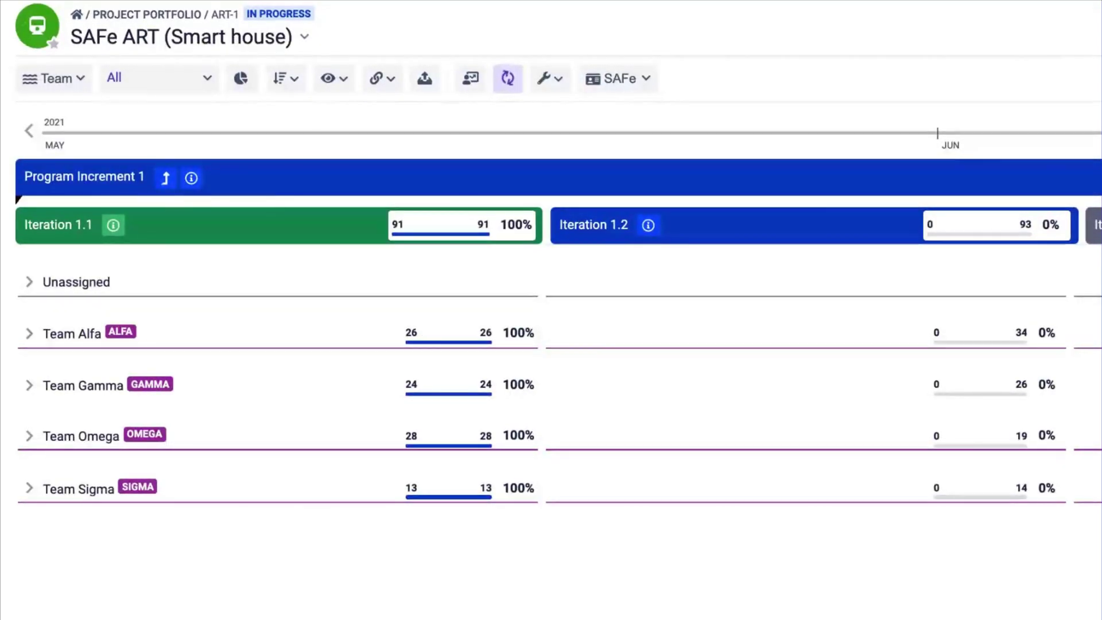